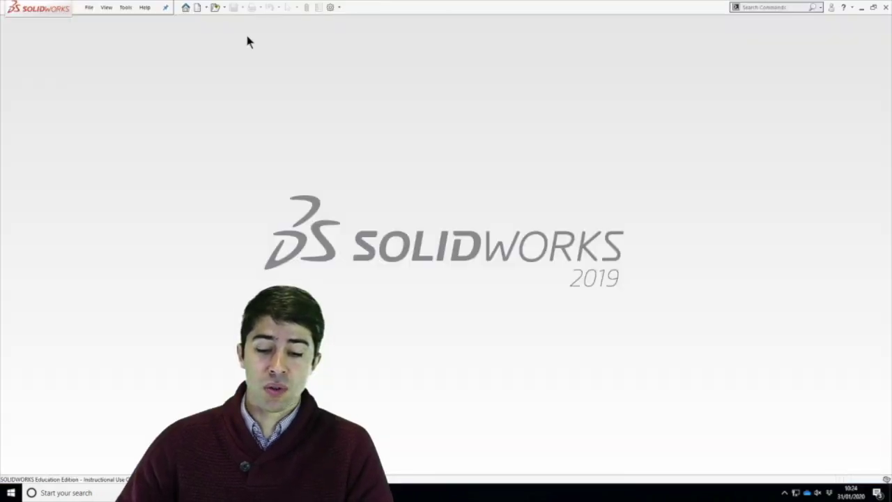
# Choose Browse Recent Documents from the quick-access Open dropdown.
pyautogui.click(224, 8)
pyautogui.click(237, 31)
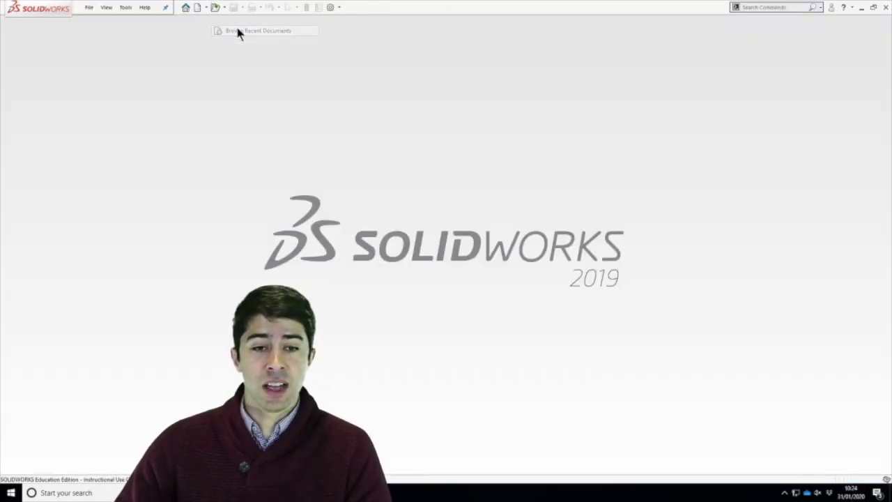
# Open Drawing_part_example from Recent and make a new drawing from it with the Drawing template.
pyautogui.click(352, 157)
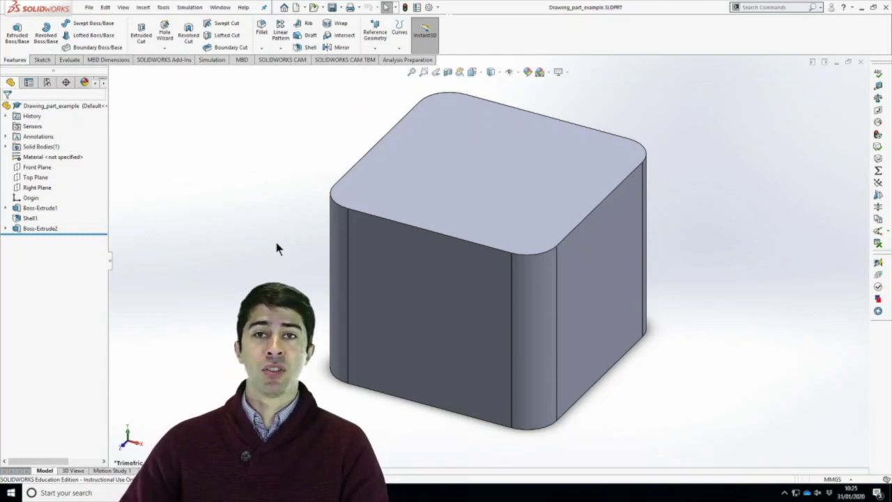
pyautogui.click(305, 7)
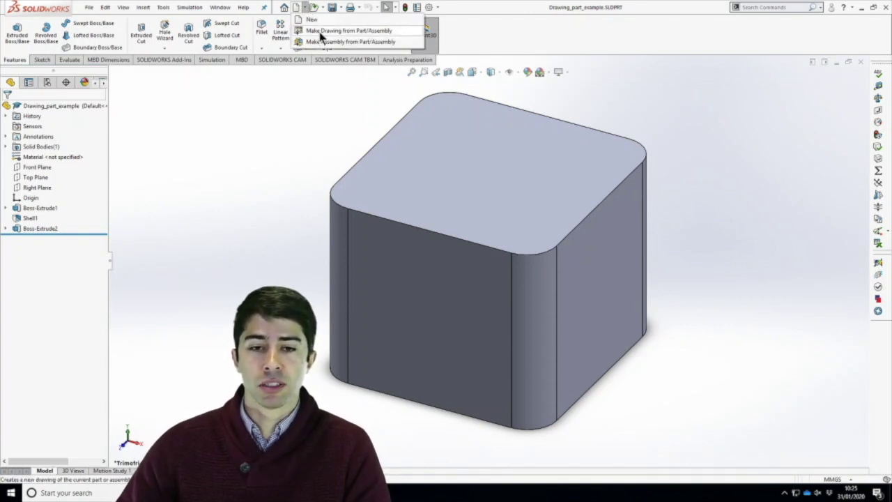
pyautogui.click(321, 31)
pyautogui.doubleClick(484, 129)
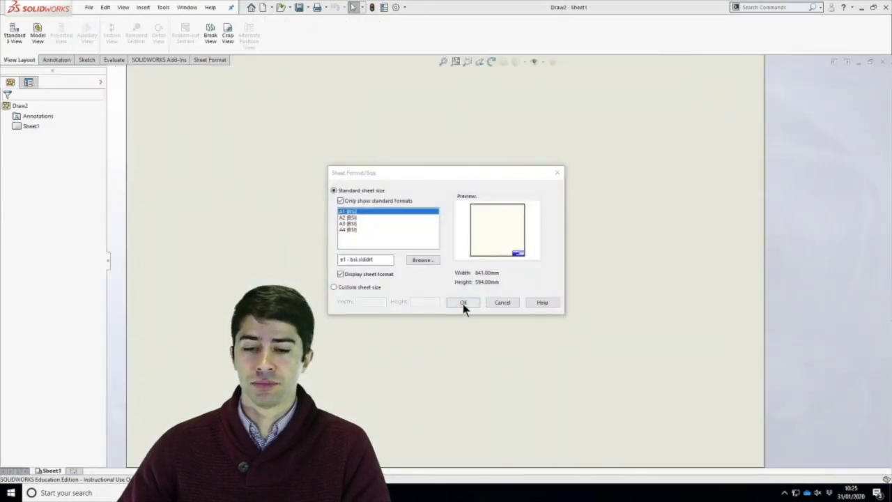
# Accept the A1 sheet size and place a Standard 3 View of Drawing_part_example.
pyautogui.click(465, 304)
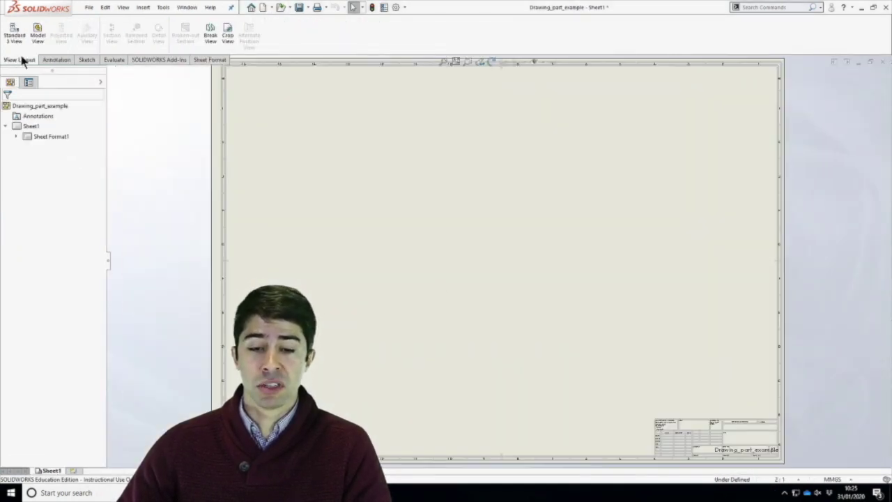
pyautogui.click(15, 35)
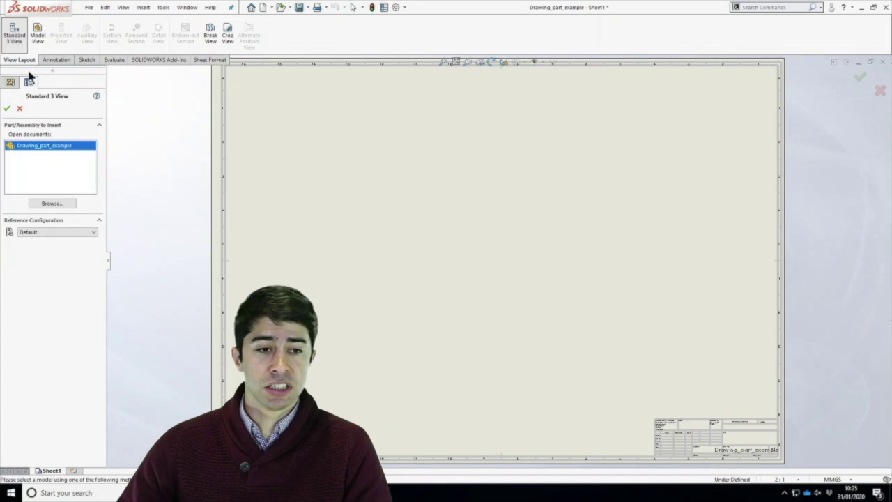
pyautogui.doubleClick(30, 146)
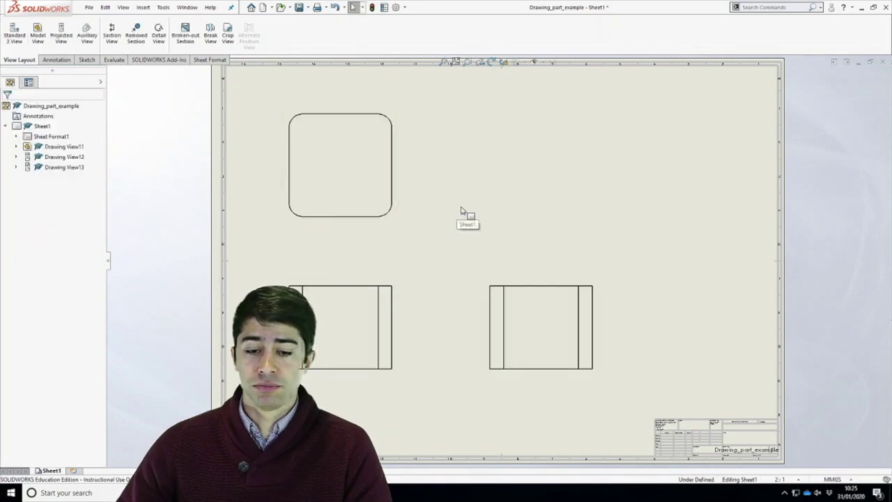
pyautogui.scroll(2, 488, 227)
pyautogui.scroll(-1, 496, 231)
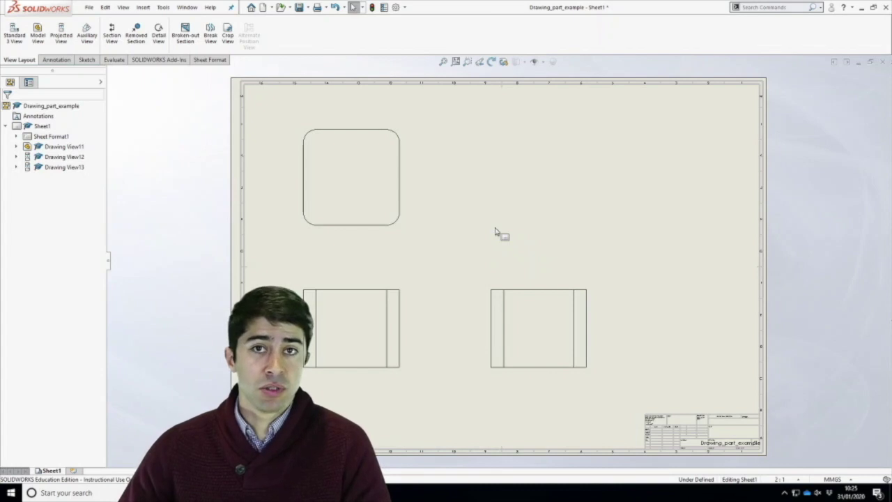
pyautogui.press('super+plus')
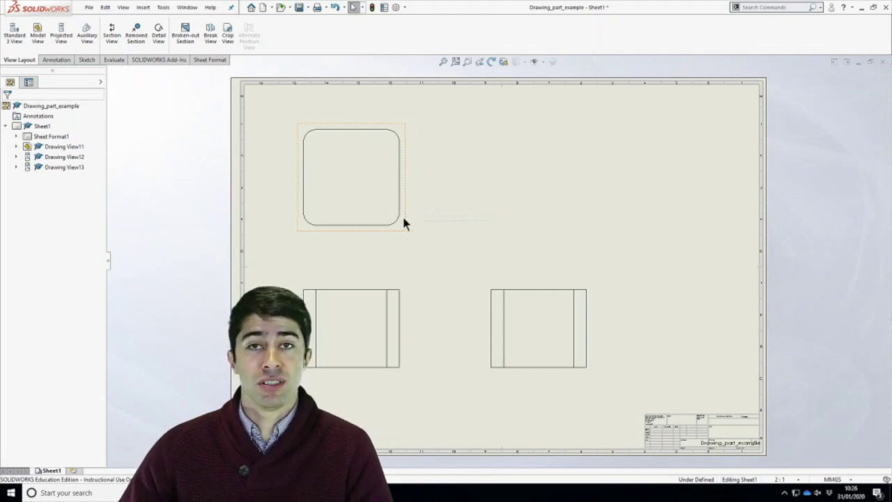
# Cut section A-A vertically through the right view's middle and place it to the right.
pyautogui.scroll(2, 548, 316)
pyautogui.scroll(-3, 541, 308)
pyautogui.scroll(-5, 537, 304)
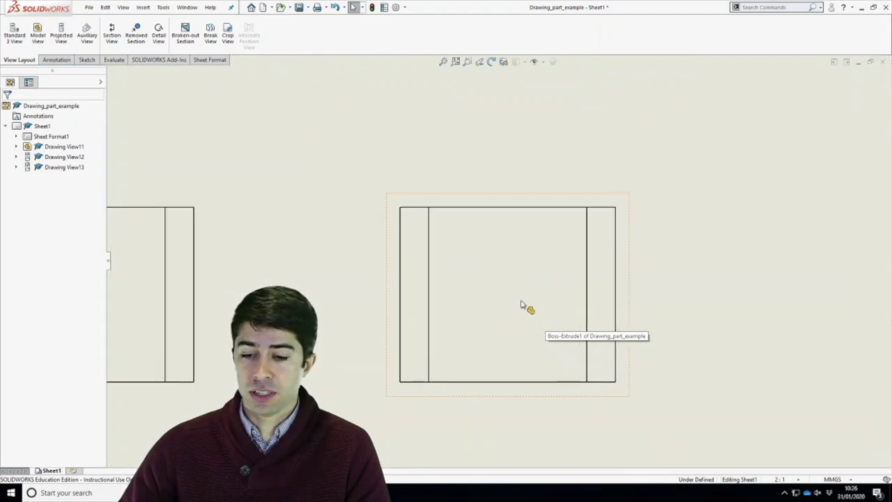
pyautogui.click(112, 38)
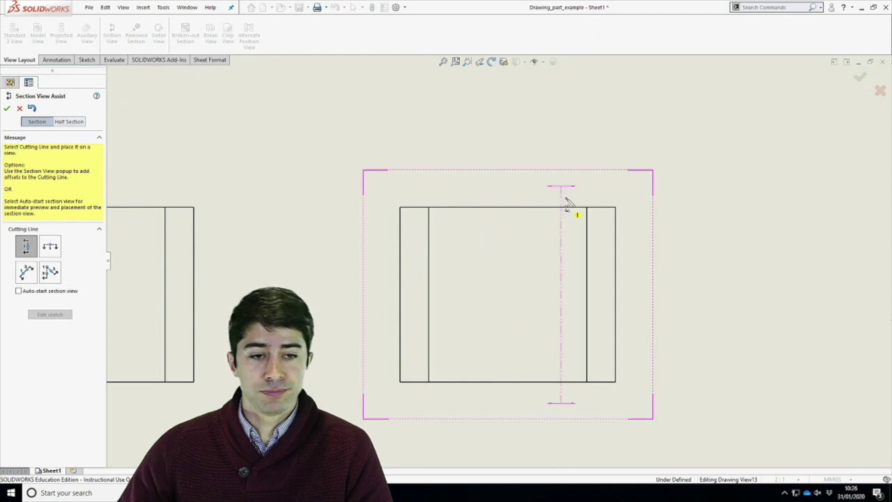
pyautogui.click(515, 205)
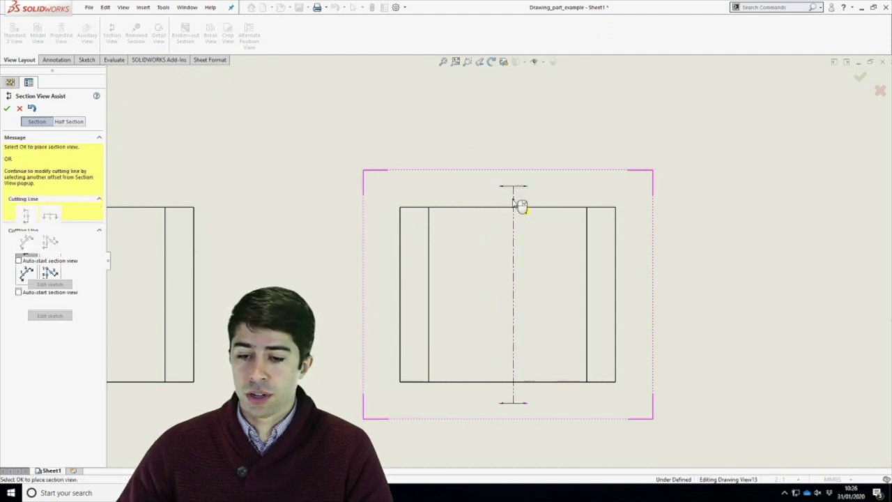
pyautogui.click(597, 186)
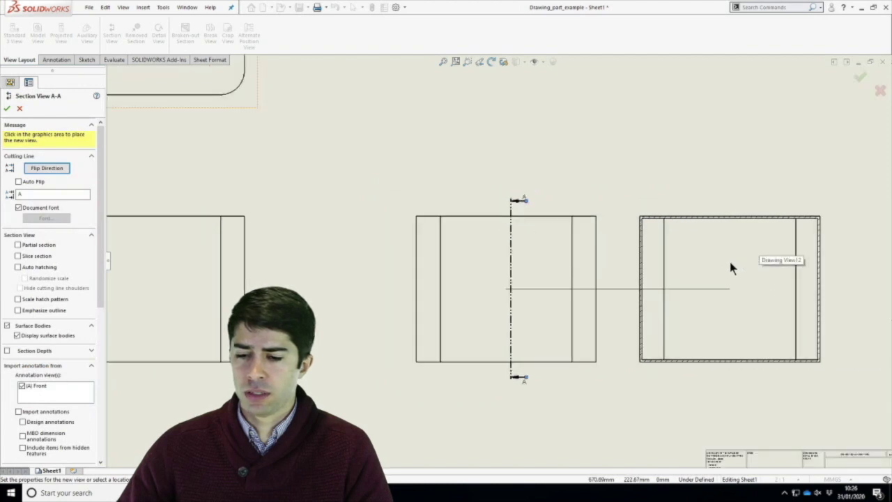
pyautogui.click(730, 259)
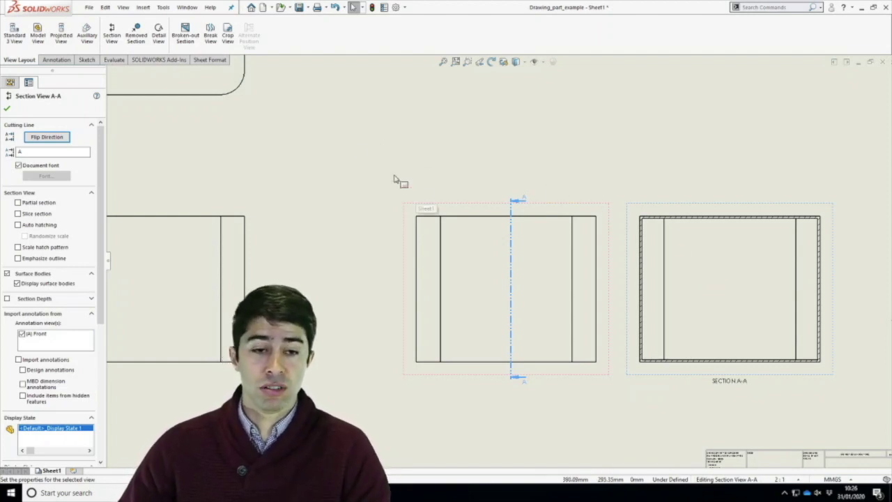
pyautogui.press('f')
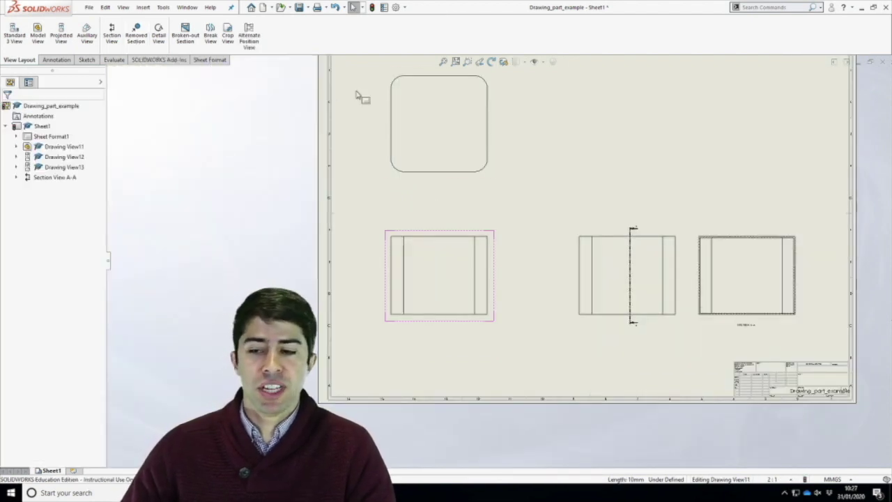
# Select the lower-left drawing view and start a removed section on it.
pyautogui.scroll(2, 534, 216)
pyautogui.scroll(-3, 663, 221)
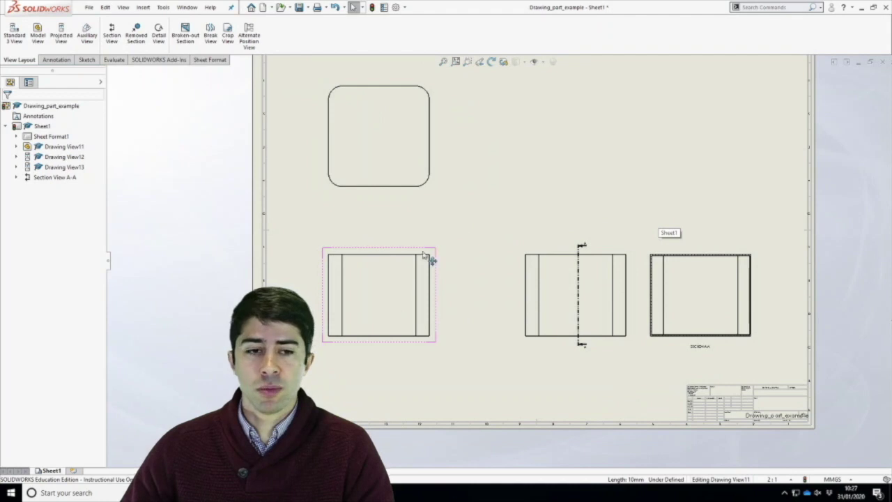
pyautogui.scroll(-2, 416, 297)
pyautogui.scroll(-1, 418, 296)
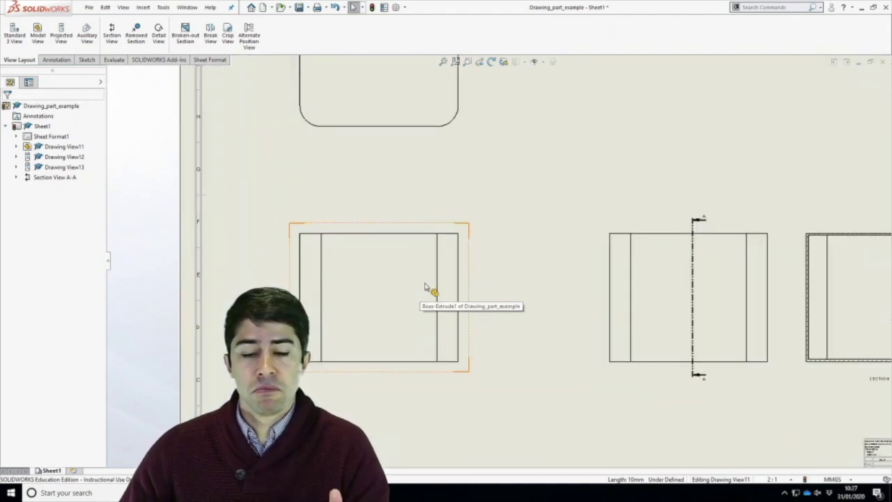
pyautogui.scroll(-2, 458, 294)
pyautogui.scroll(-1, 457, 293)
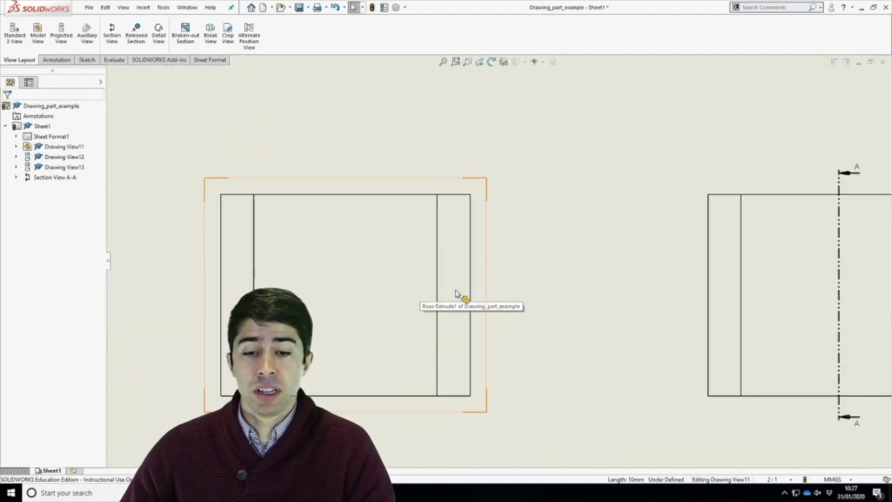
pyautogui.scroll(-1, 457, 282)
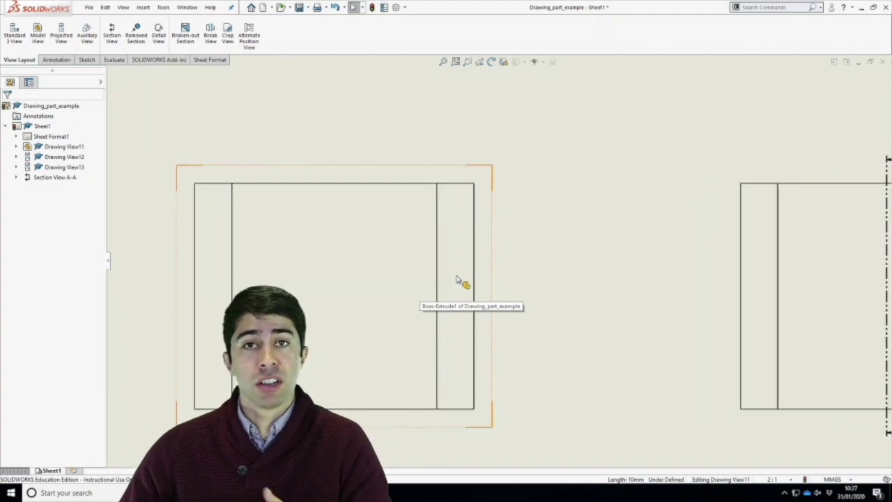
pyautogui.click(187, 188)
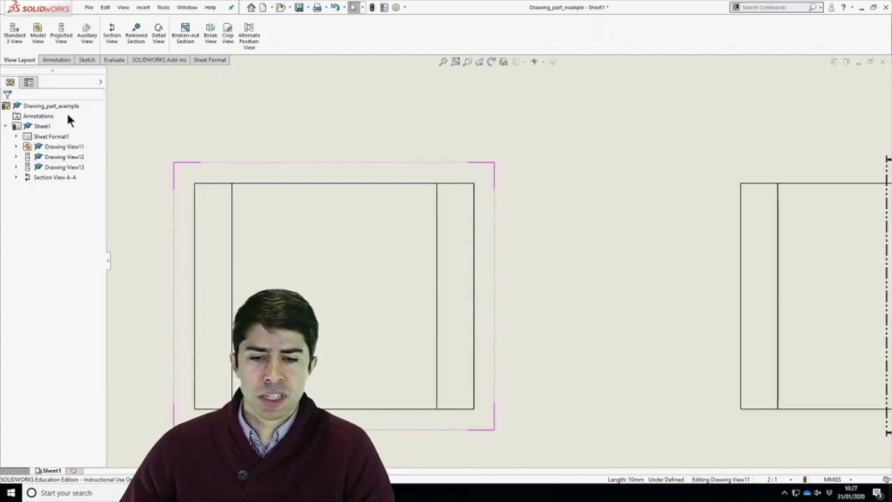
pyautogui.click(137, 38)
# Cut between the view's top and bottom edges and place Removed Section2 below it.
pyautogui.scroll(-2, 335, 227)
pyautogui.scroll(3, 334, 251)
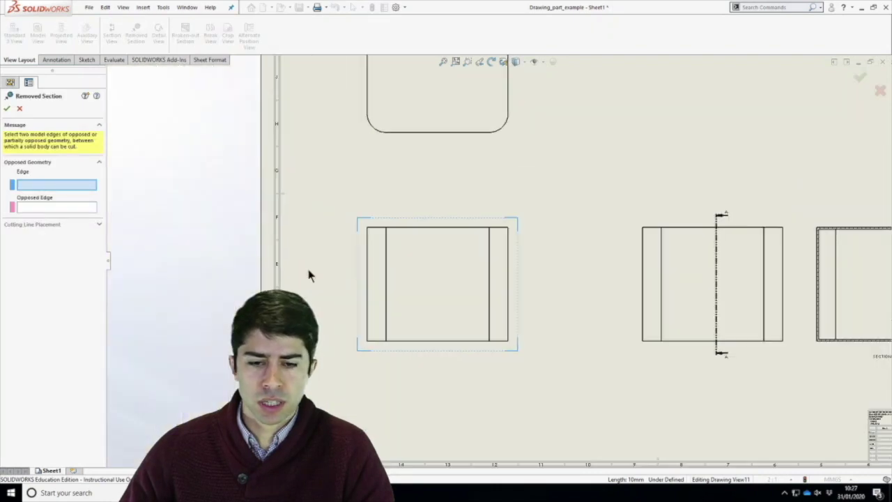
pyautogui.scroll(2, 462, 308)
pyautogui.scroll(-1, 432, 279)
pyautogui.scroll(1, 394, 214)
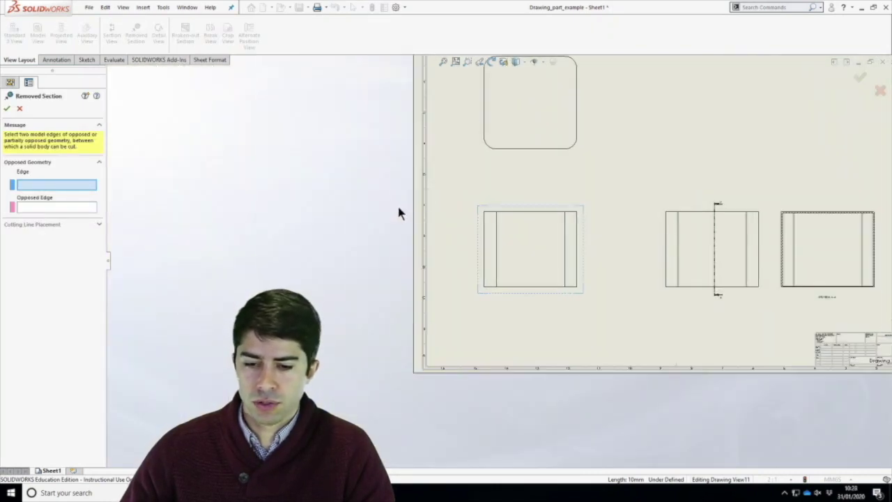
pyautogui.scroll(-2, 463, 383)
pyautogui.scroll(-1, 359, 380)
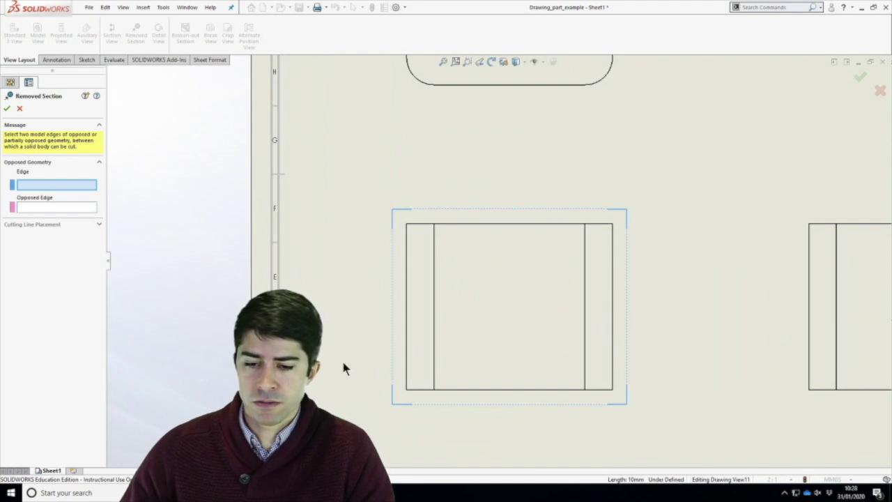
pyautogui.scroll(-1, 349, 364)
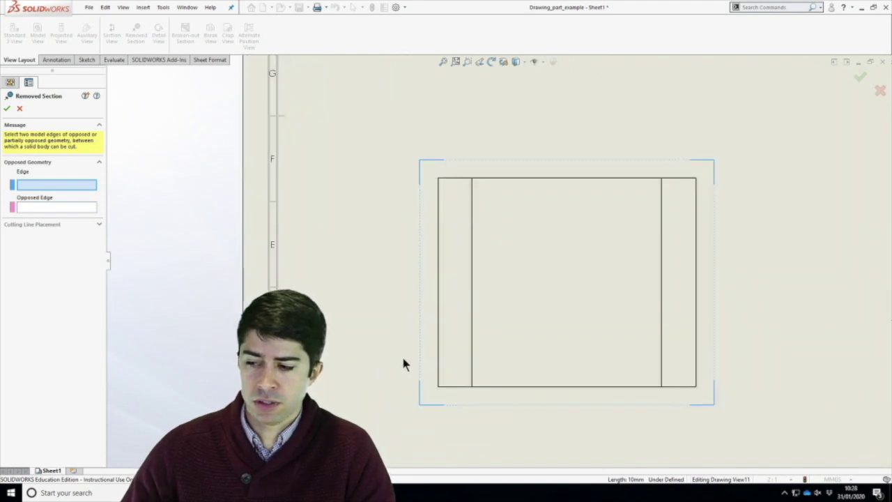
pyautogui.click(651, 181)
pyautogui.click(633, 389)
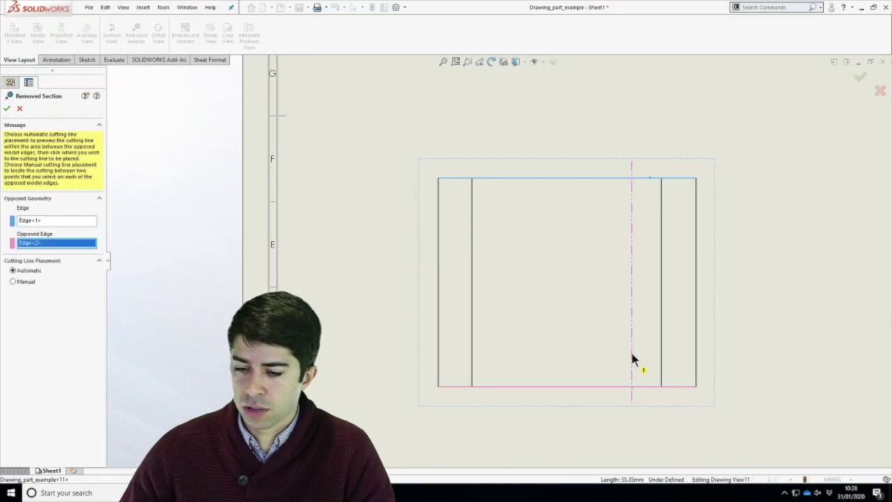
pyautogui.click(621, 304)
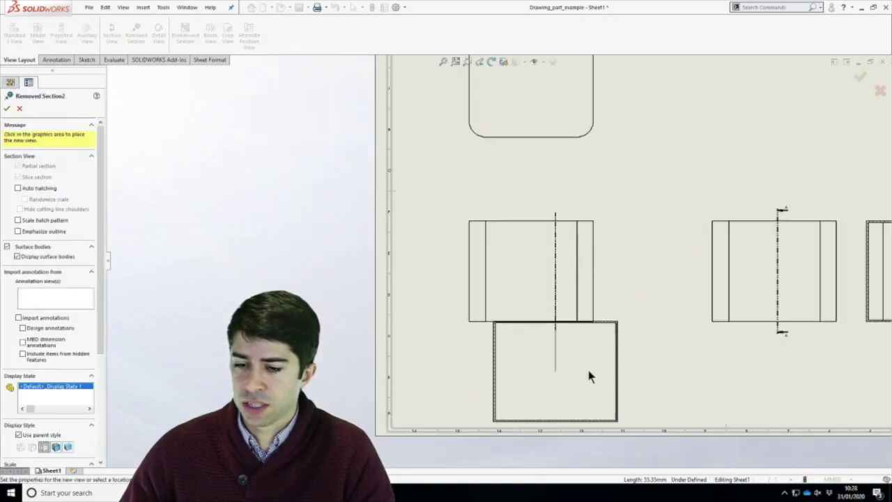
pyautogui.click(582, 371)
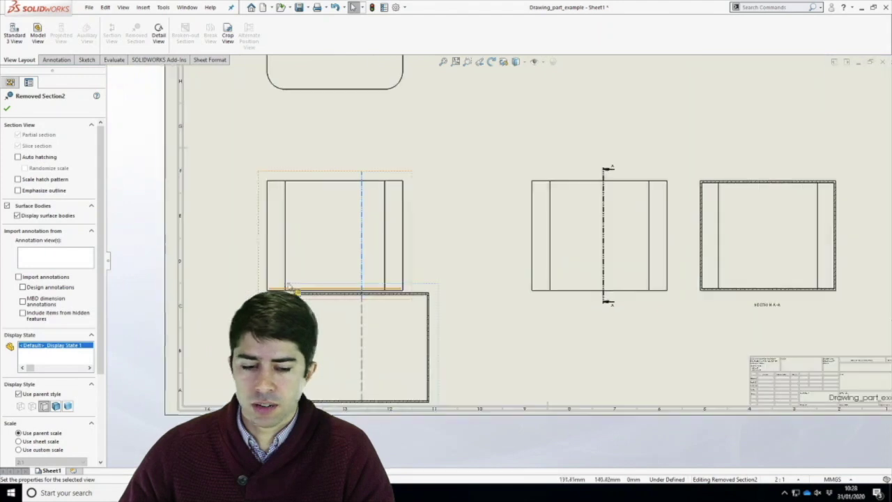
pyautogui.scroll(-4, 348, 272)
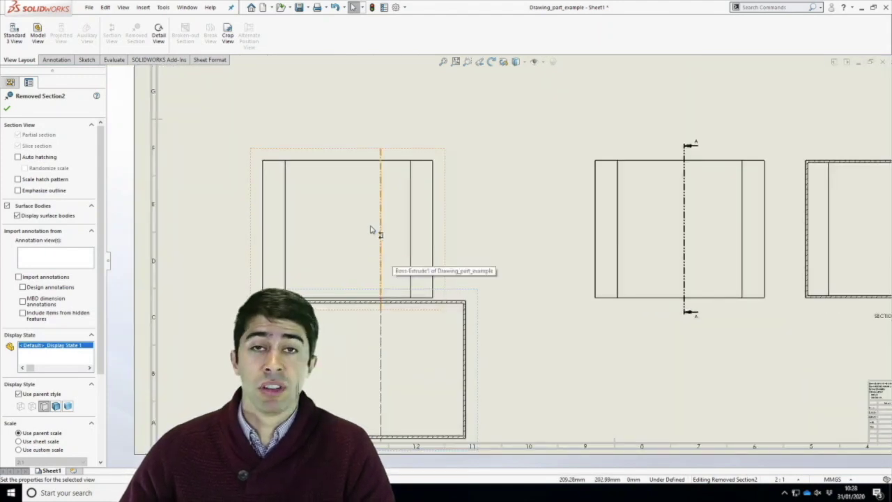
pyautogui.click(360, 168)
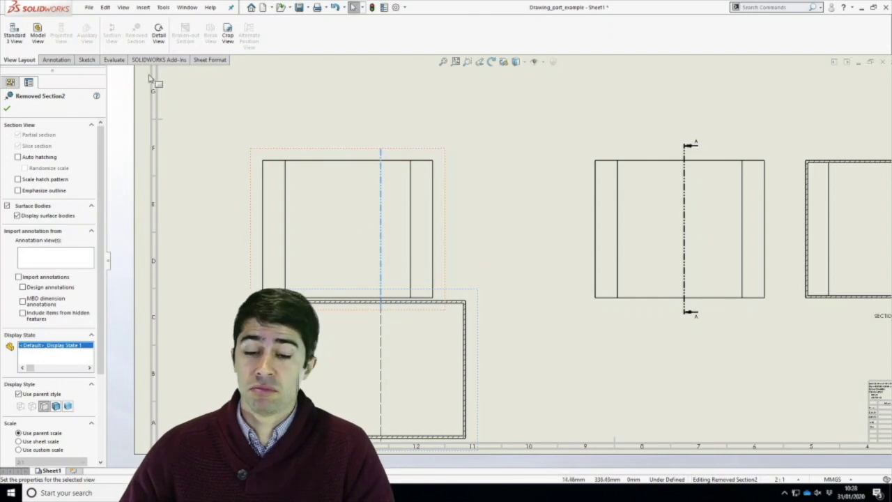
pyautogui.click(9, 109)
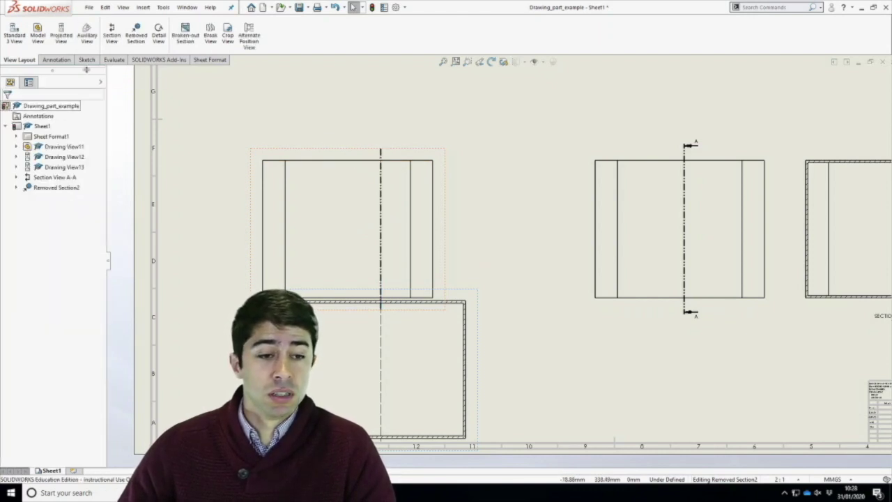
# Circle Section A-A's top-left corner and place Detail B at 4:1 above the section.
pyautogui.click(159, 33)
pyautogui.scroll(3, 404, 119)
pyautogui.scroll(-2, 465, 130)
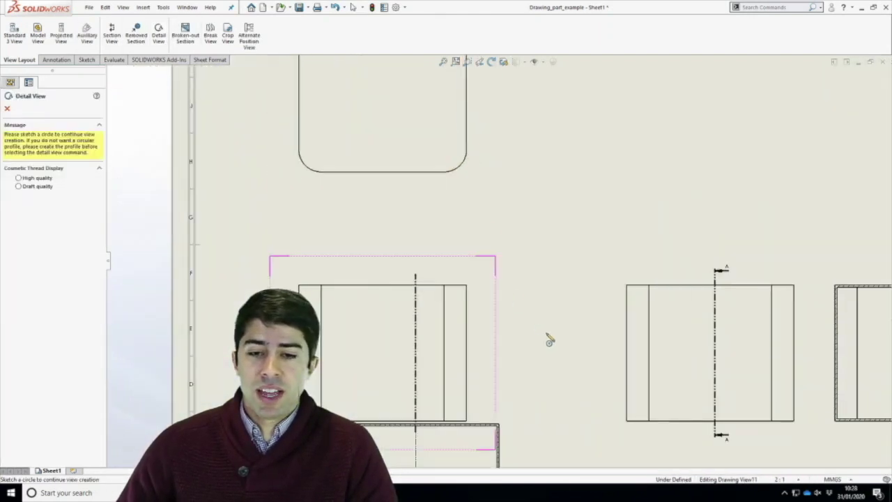
pyautogui.scroll(2, 793, 313)
pyautogui.scroll(-1, 730, 317)
pyautogui.scroll(-4, 591, 302)
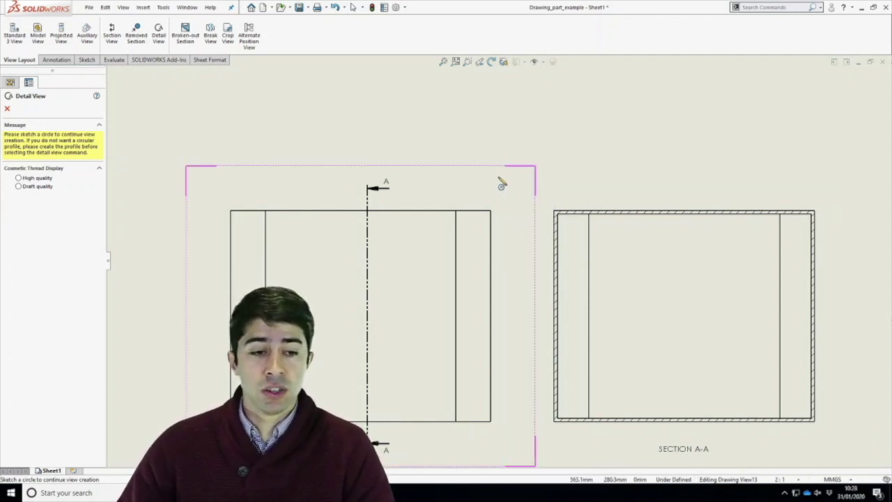
pyautogui.click(555, 212)
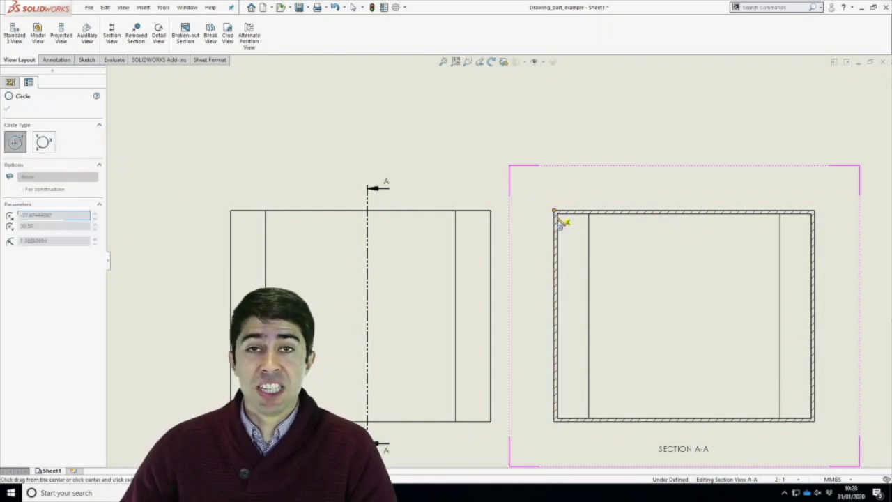
pyautogui.click(600, 253)
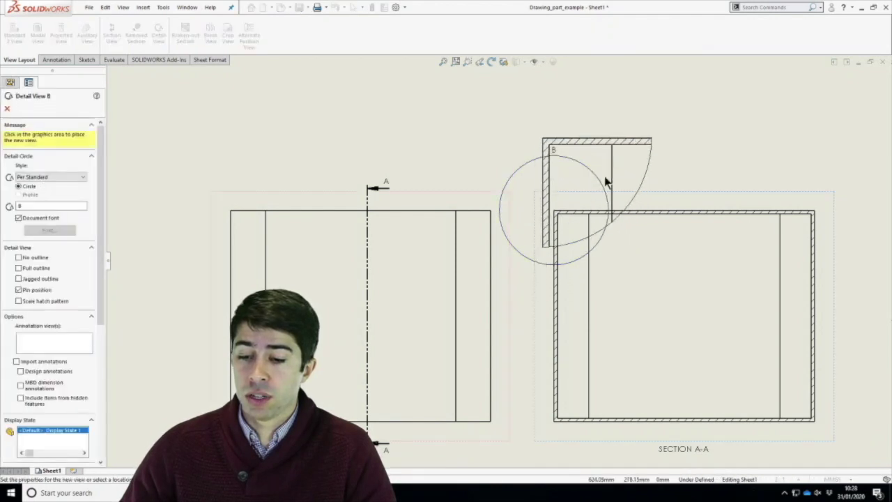
pyautogui.scroll(2, 617, 150)
pyautogui.scroll(1, 617, 150)
pyautogui.scroll(-2, 517, 169)
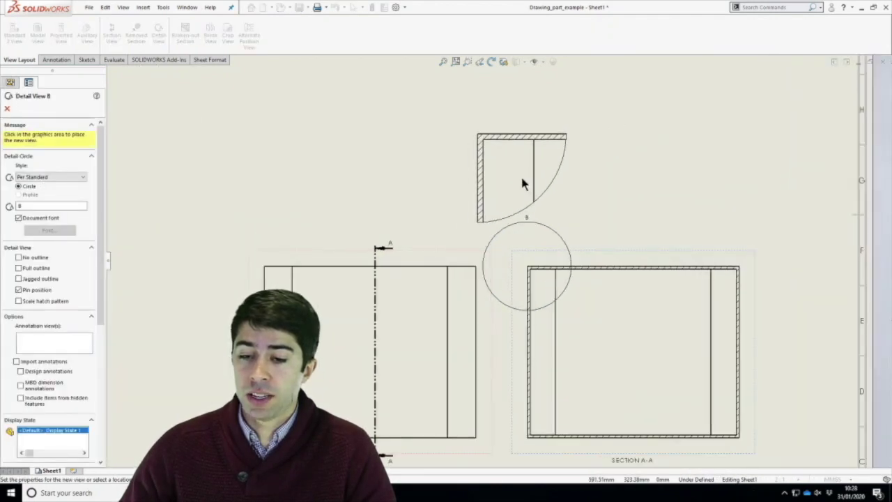
pyautogui.click(518, 176)
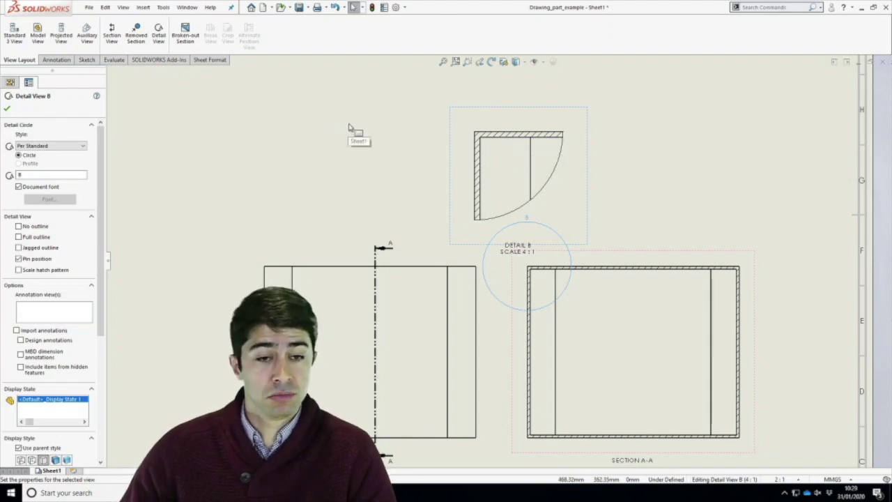
pyautogui.click(7, 108)
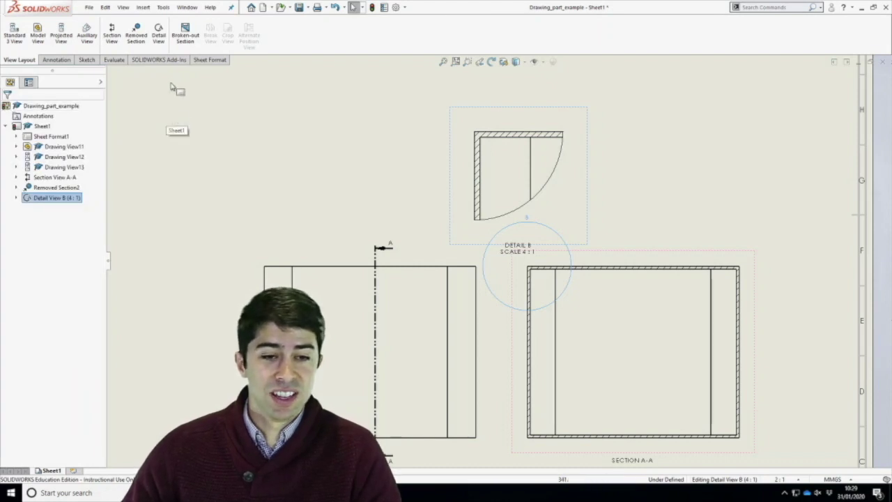
# Outline the left view's top-right corner and cut a 10mm-deep broken-out section there.
pyautogui.click(185, 38)
pyautogui.scroll(5, 207, 187)
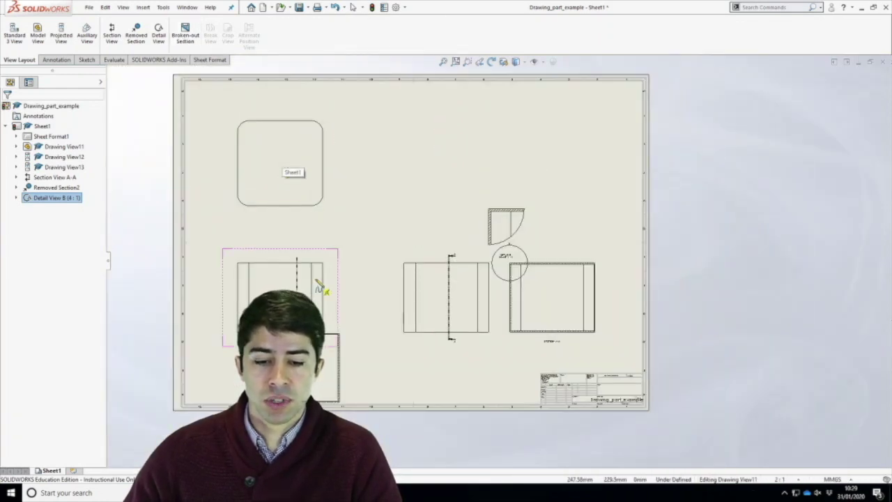
pyautogui.scroll(-5, 319, 289)
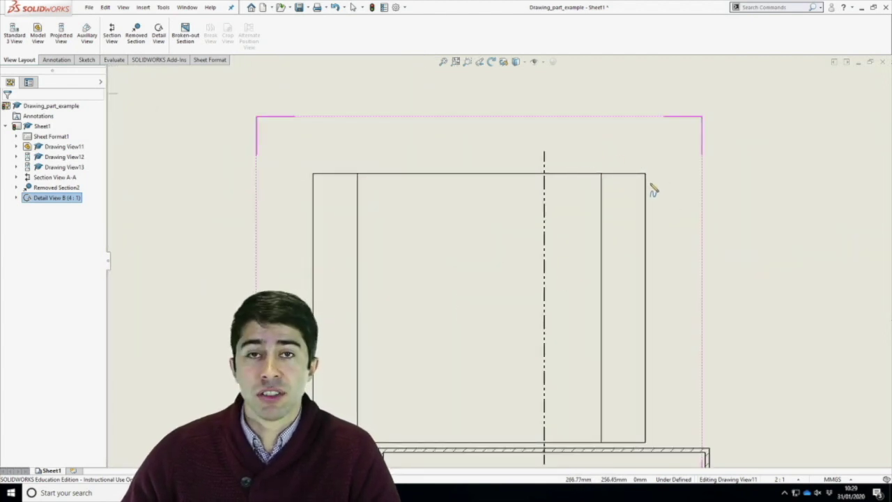
pyautogui.click(603, 148)
pyautogui.click(590, 207)
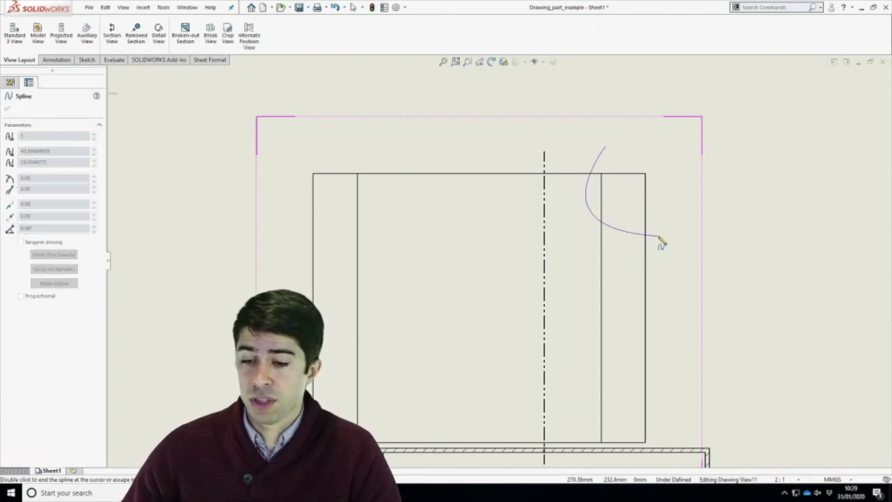
pyautogui.click(692, 183)
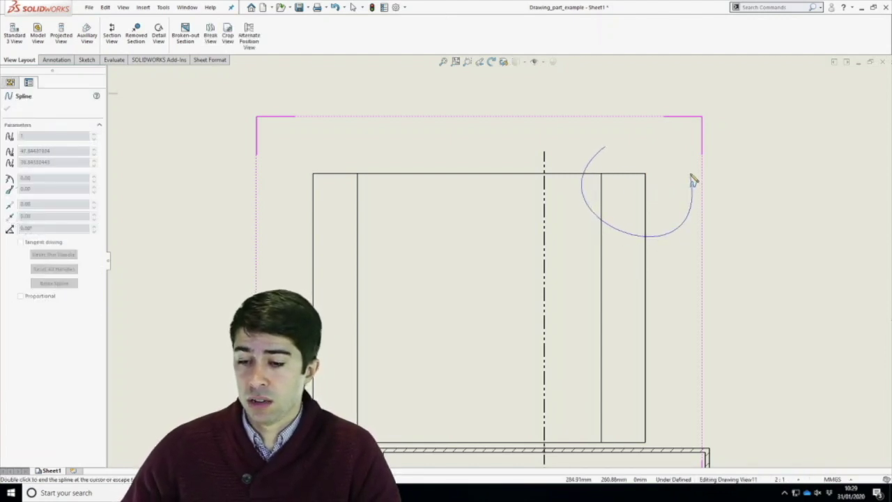
pyautogui.click(606, 148)
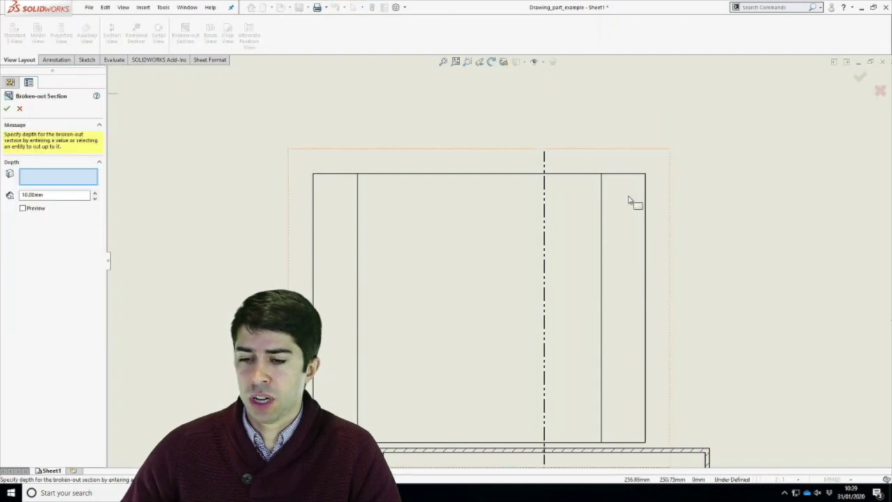
pyautogui.scroll(5, 647, 201)
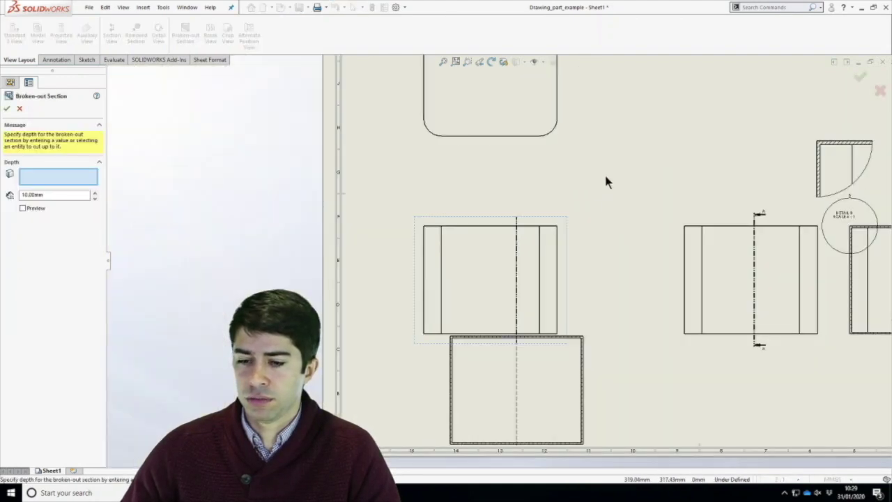
pyautogui.scroll(2, 522, 116)
pyautogui.scroll(-6, 523, 132)
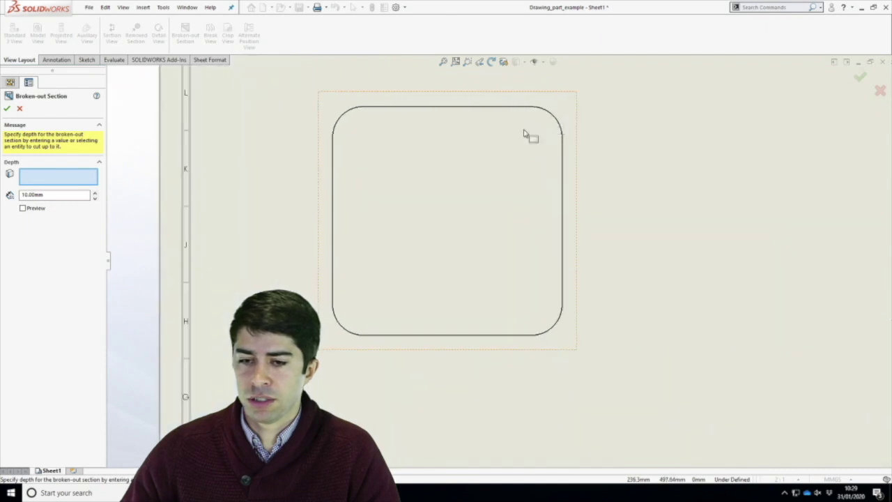
pyautogui.doubleClick(78, 195)
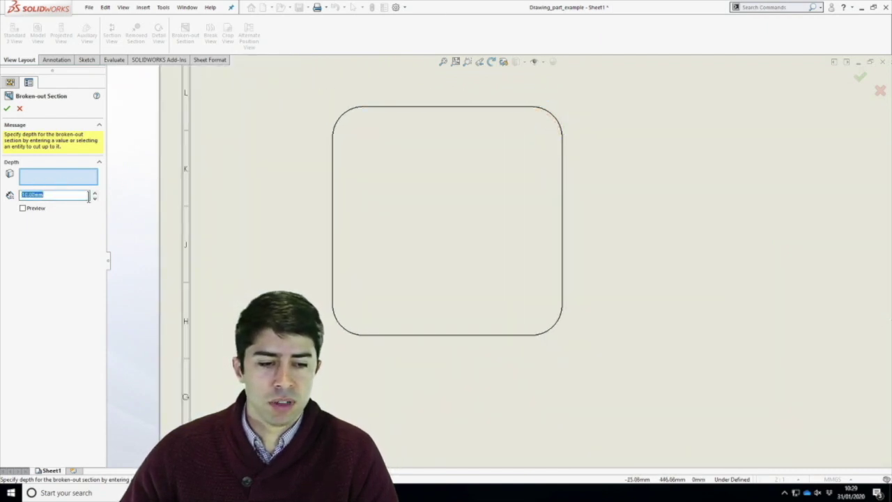
pyautogui.click(7, 108)
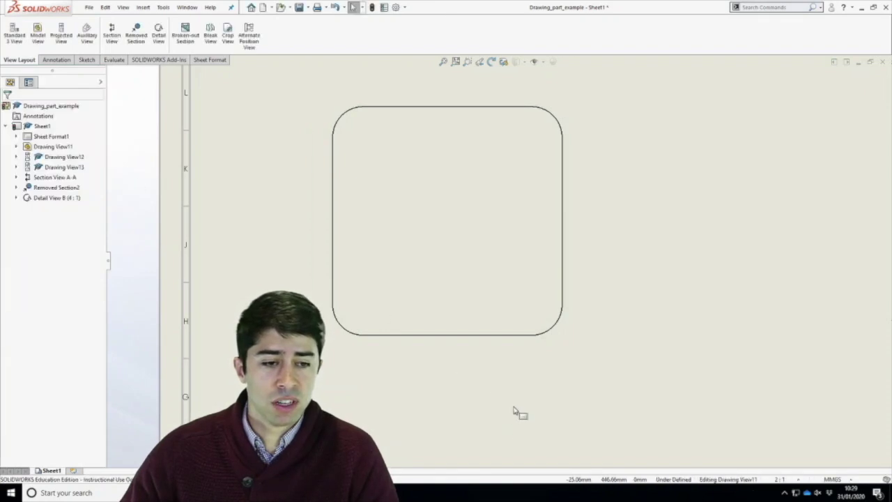
# Start the Break View command.
pyautogui.scroll(5, 514, 412)
pyautogui.scroll(-8, 518, 368)
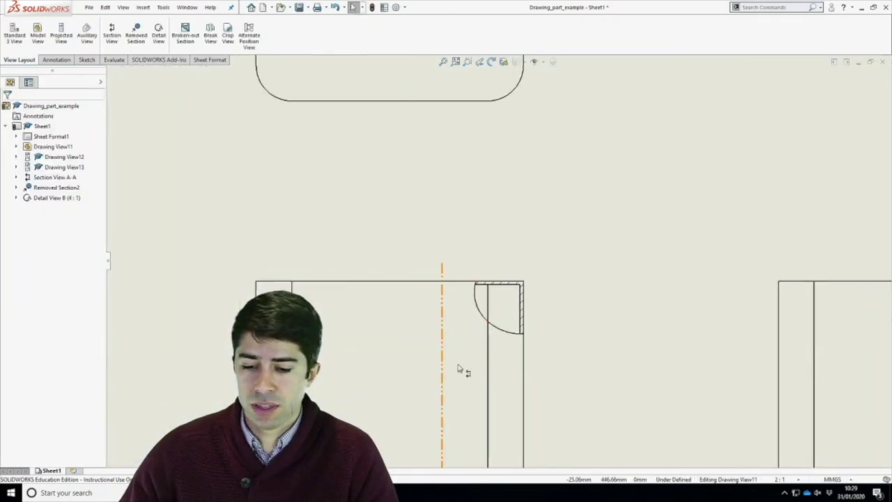
pyautogui.scroll(-2, 453, 367)
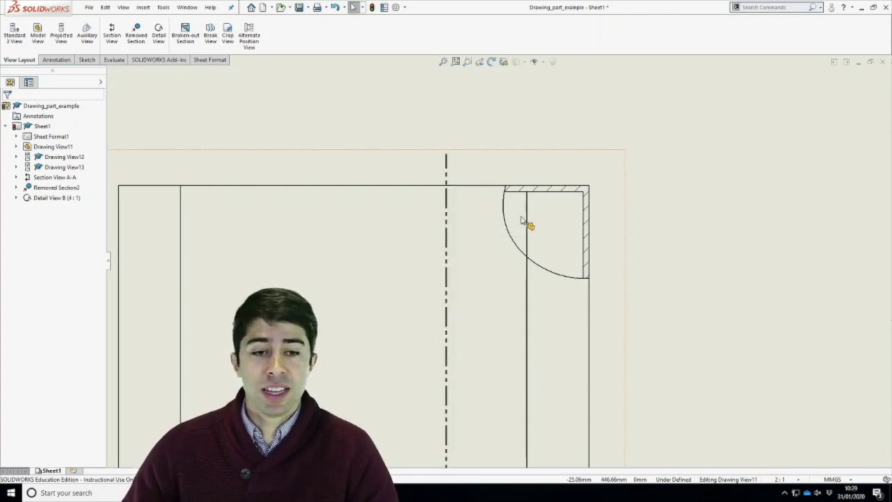
pyautogui.scroll(4, 523, 222)
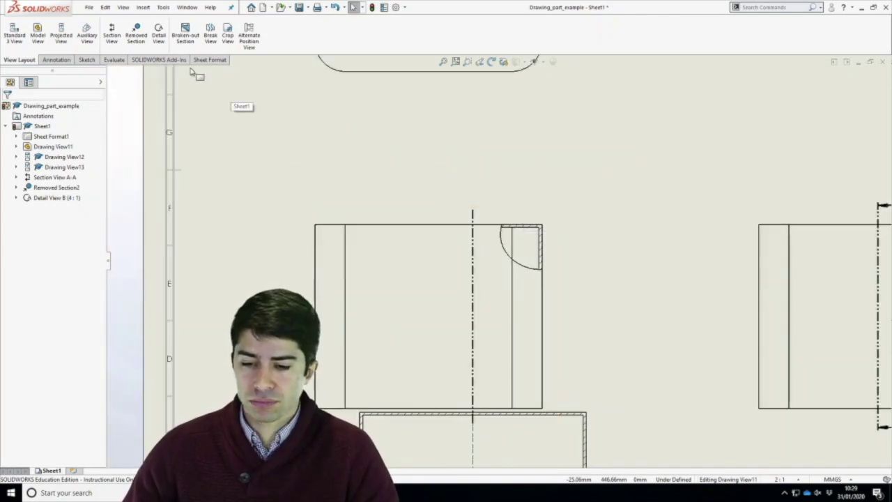
pyautogui.click(210, 35)
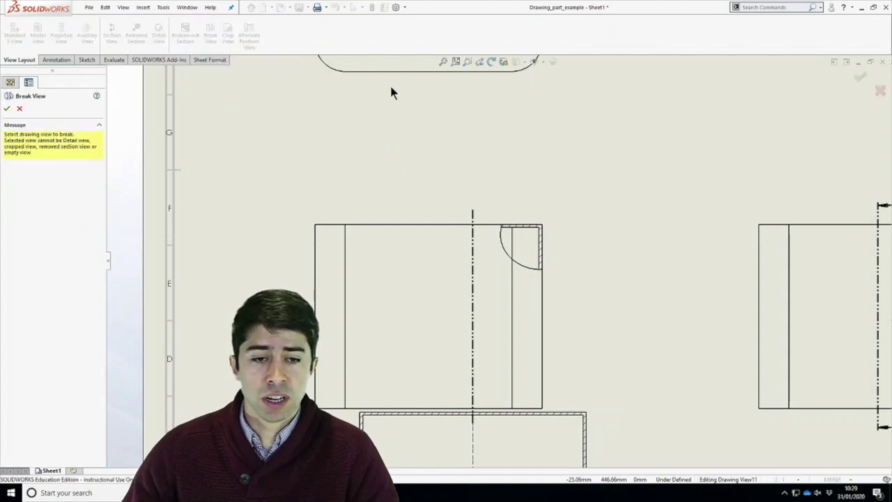
# Break the rounded-square top view with two vertical break lines across its middle, 10mm gap.
pyautogui.scroll(4, 468, 155)
pyautogui.scroll(-3, 493, 180)
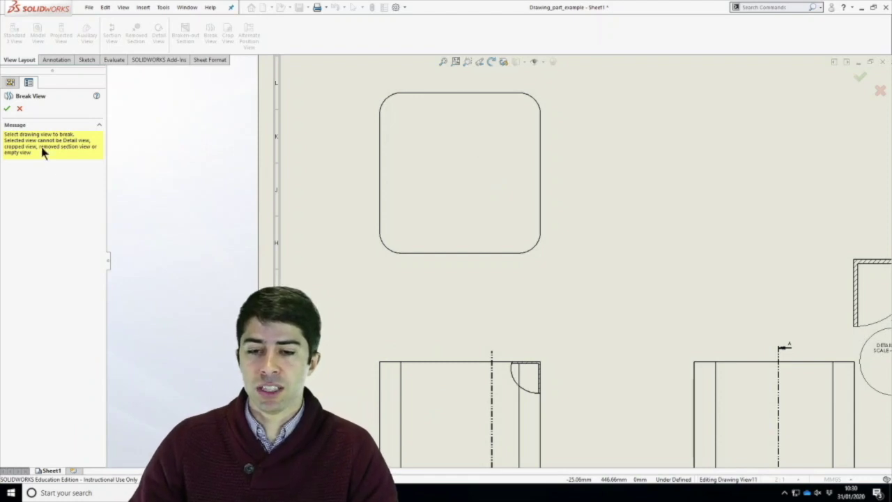
pyautogui.click(471, 153)
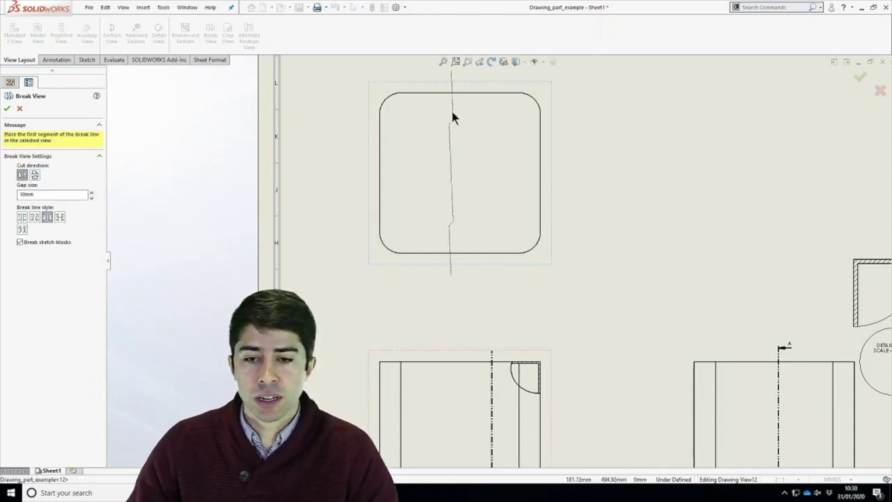
pyautogui.scroll(-1, 450, 112)
pyautogui.scroll(-2, 439, 169)
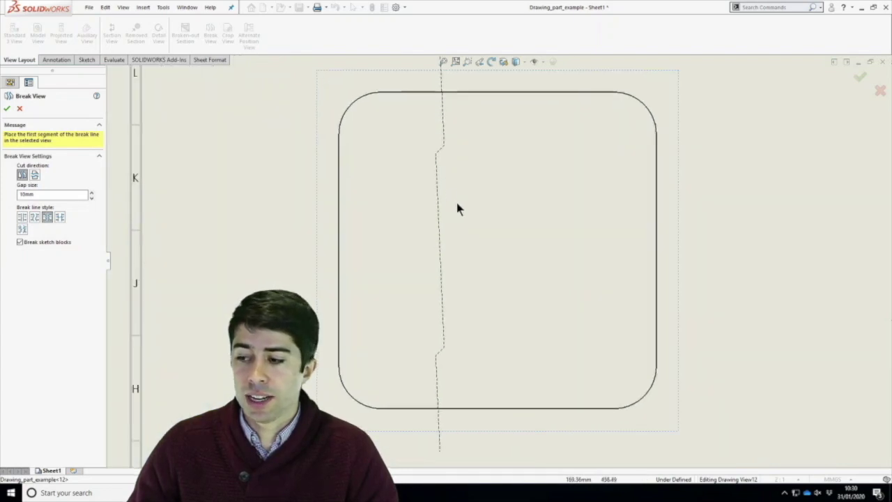
pyautogui.click(418, 195)
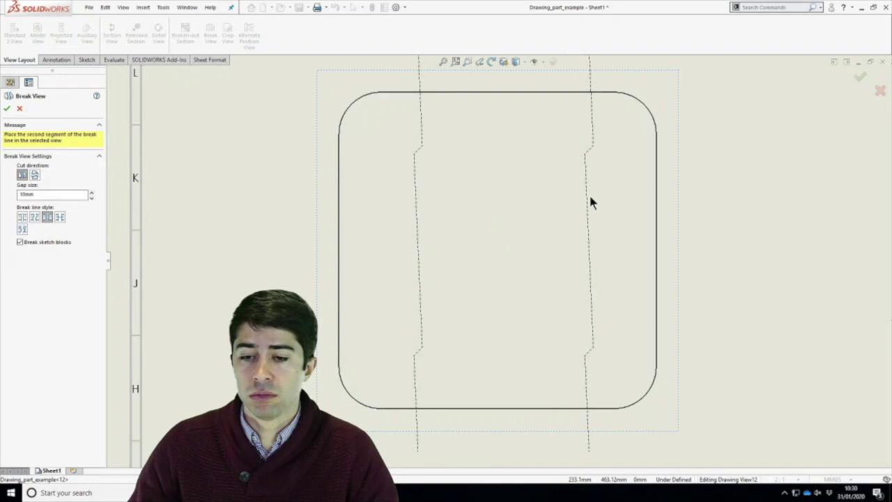
pyautogui.click(591, 197)
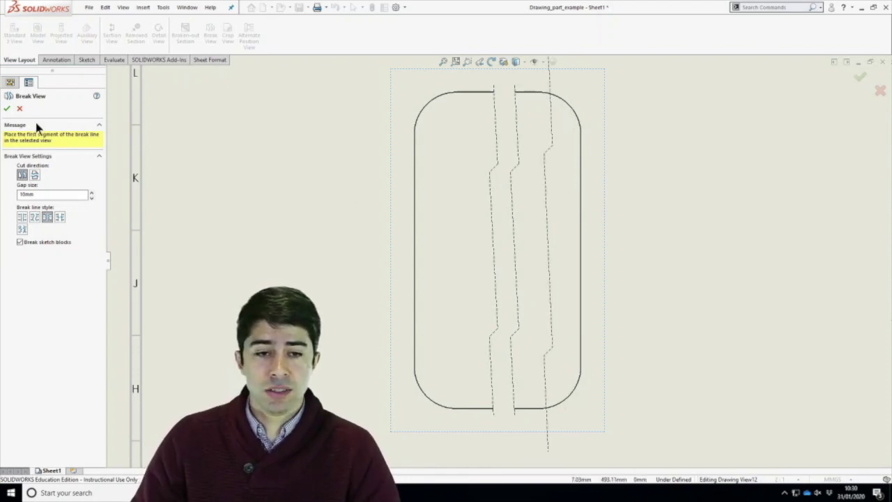
pyautogui.click(7, 110)
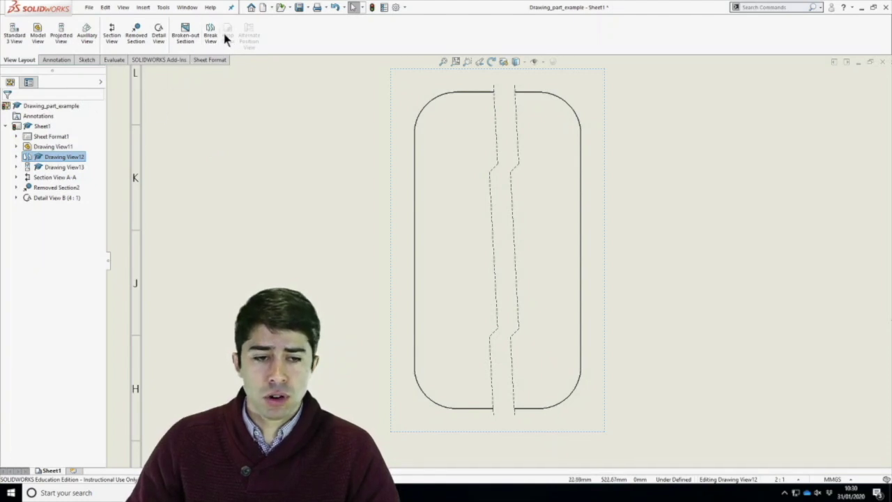
# Draw a corner rectangle around the left portion of Drawing View13.
pyautogui.press('f')
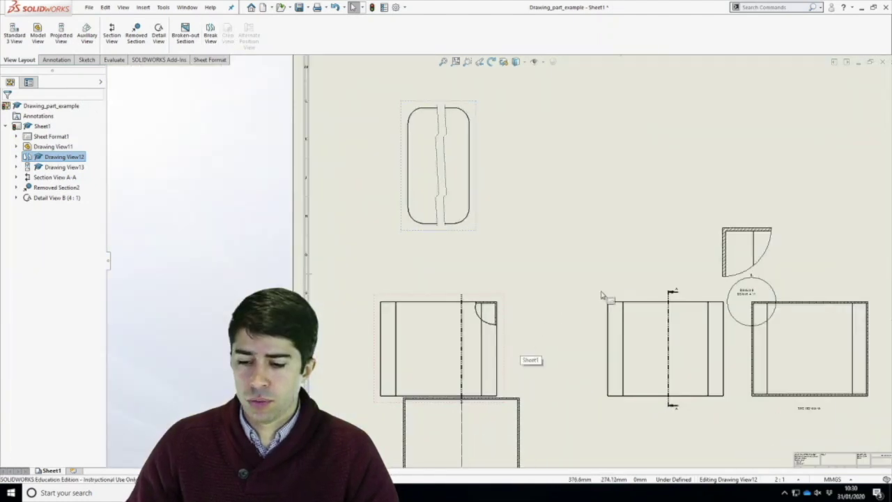
pyautogui.scroll(-5, 624, 321)
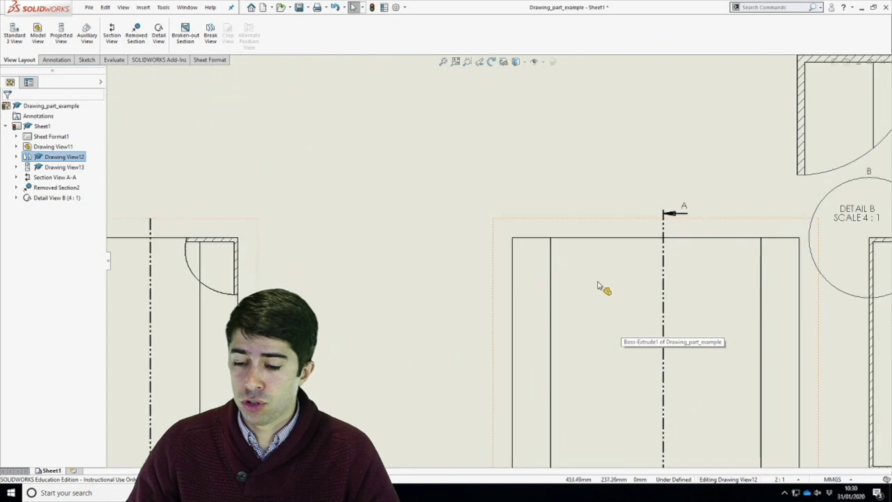
pyautogui.scroll(-1, 590, 383)
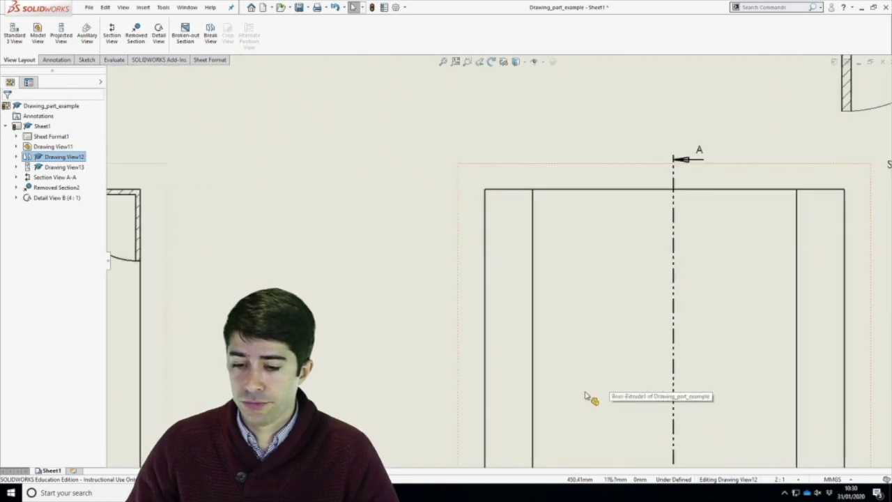
pyautogui.click(326, 142)
pyautogui.click(86, 61)
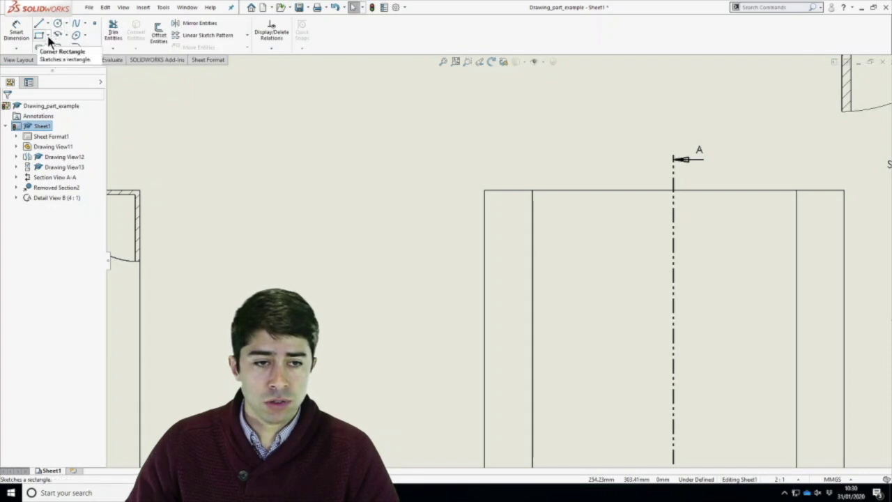
pyautogui.click(47, 35)
pyautogui.click(53, 48)
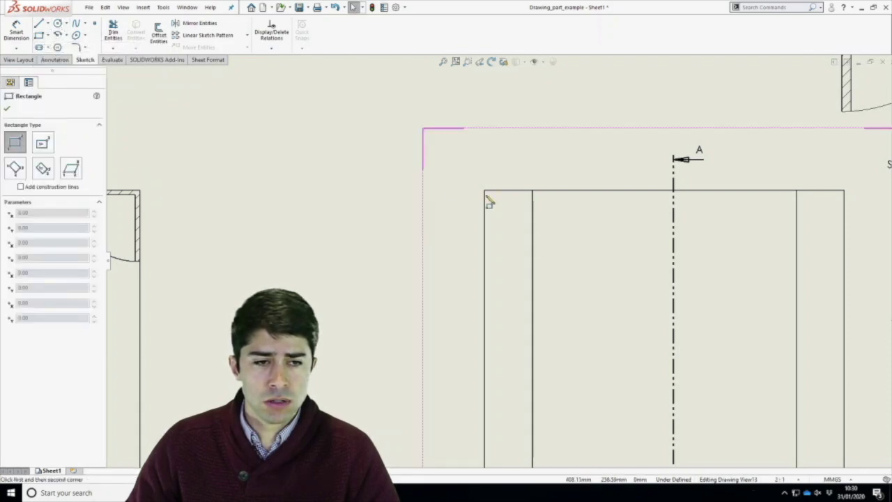
pyautogui.click(454, 166)
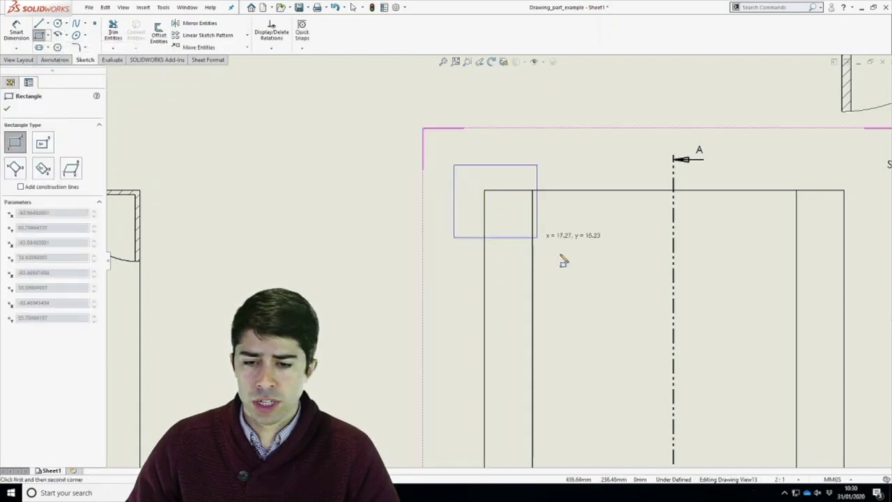
pyautogui.click(640, 449)
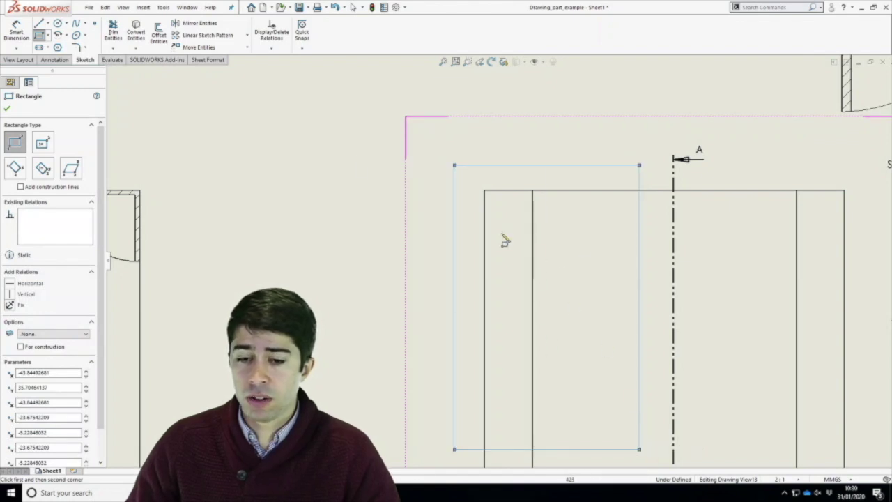
# Crop Drawing View13 to the rectangle and fit the sheet on screen.
pyautogui.click(19, 60)
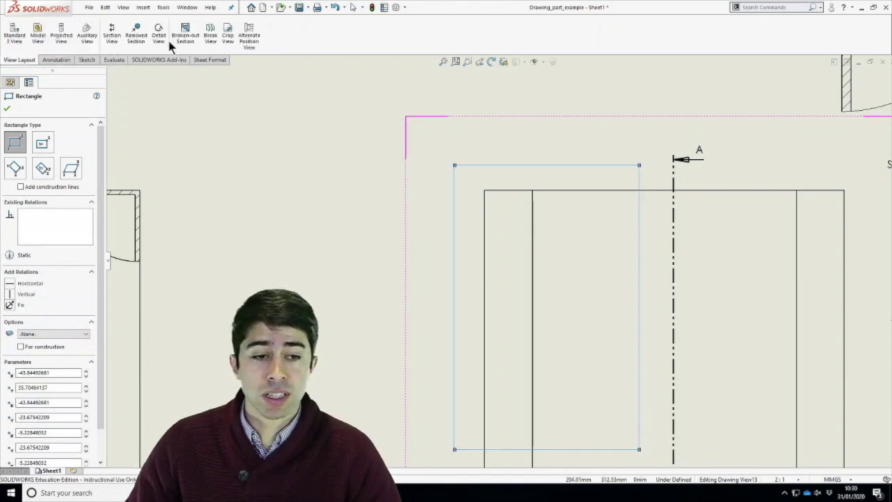
pyautogui.click(226, 36)
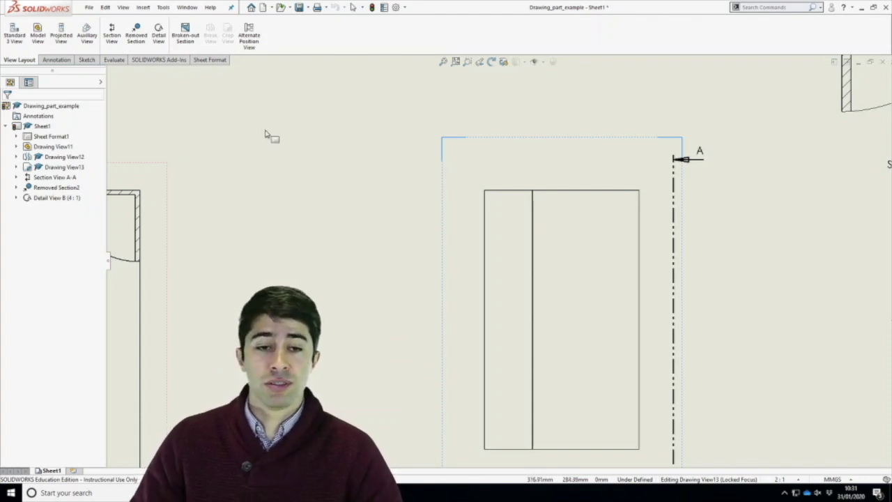
pyautogui.press('f')
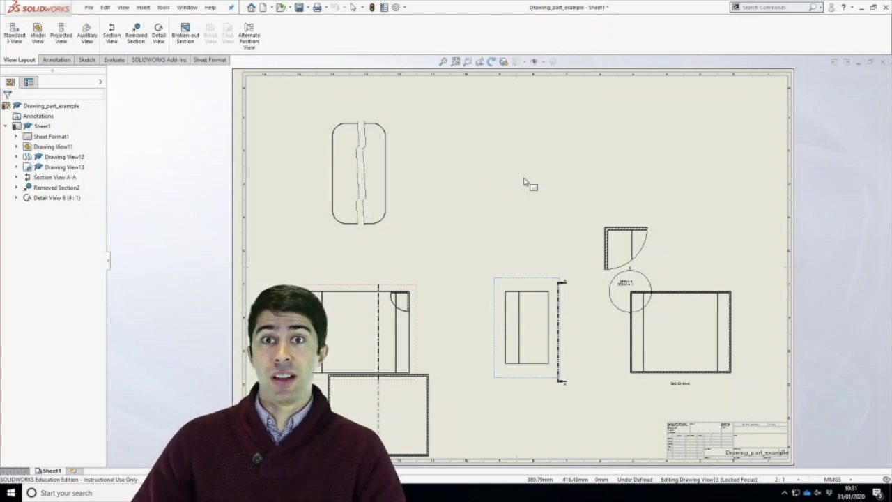
# Close the drawing document, bringing up the save-modified-documents prompt.
pyautogui.click(886, 61)
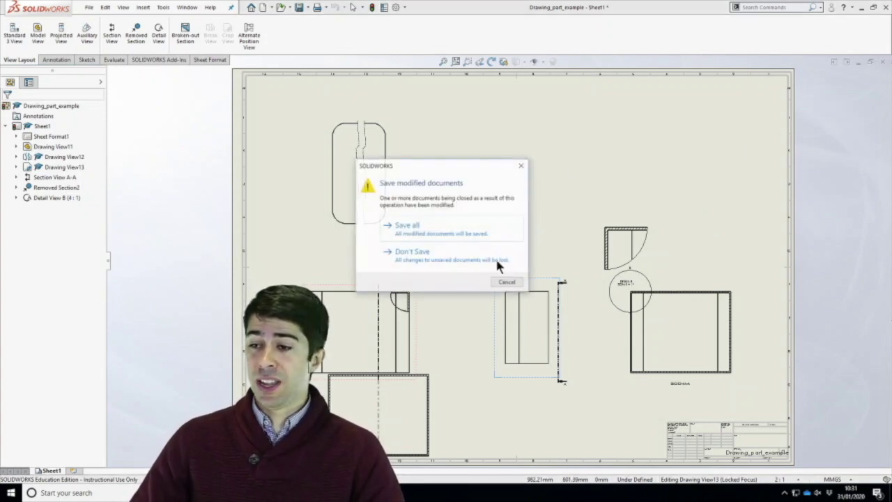
# Close the drawing and example part without saving, then open exam_part.SLDPRT from recent documents.
pyautogui.click(426, 257)
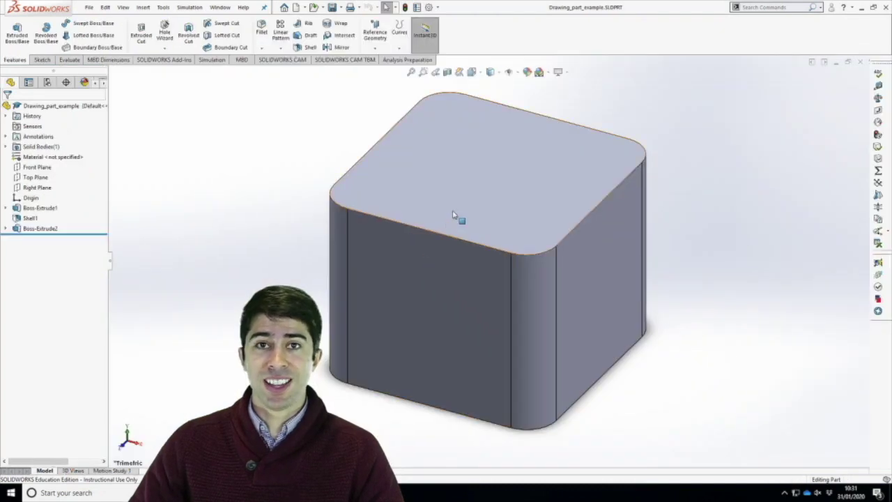
pyautogui.click(860, 61)
pyautogui.click(224, 7)
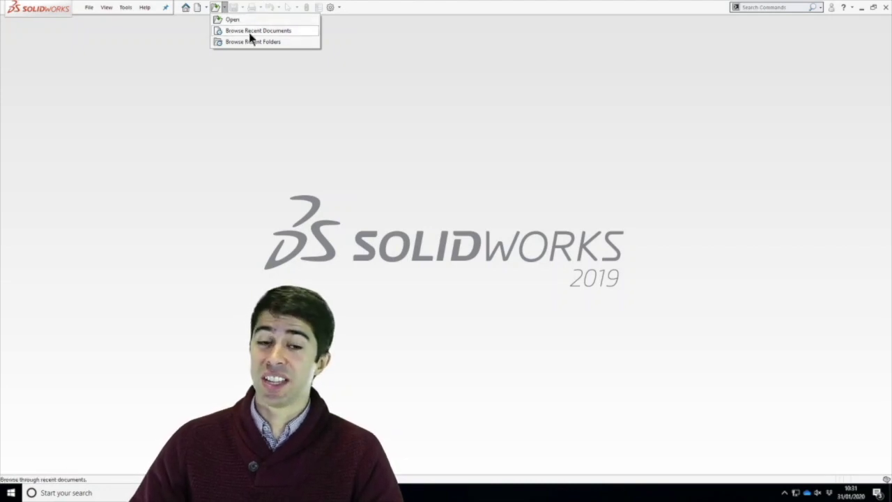
pyautogui.click(248, 31)
pyautogui.click(428, 160)
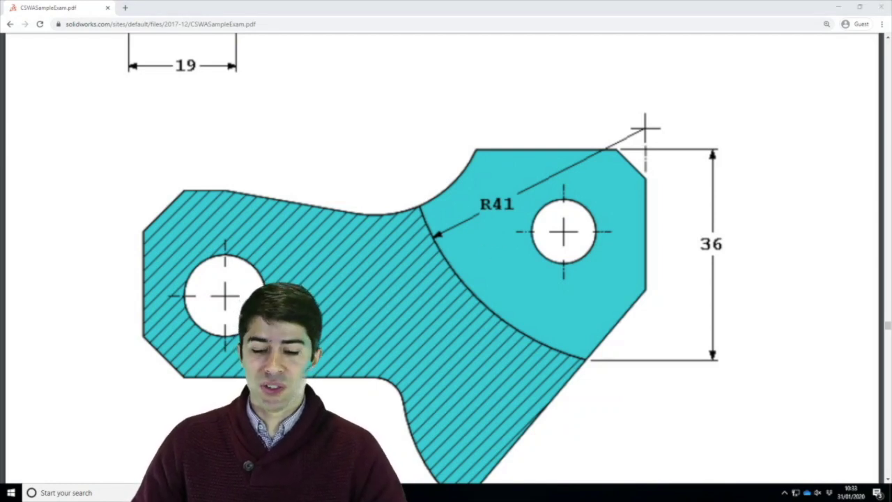
# Return from the CSWA exam PDF to SOLIDWORKS and select the part's curved cut face.
pyautogui.hotkey('alt', 'Tab')
pyautogui.click(530, 271)
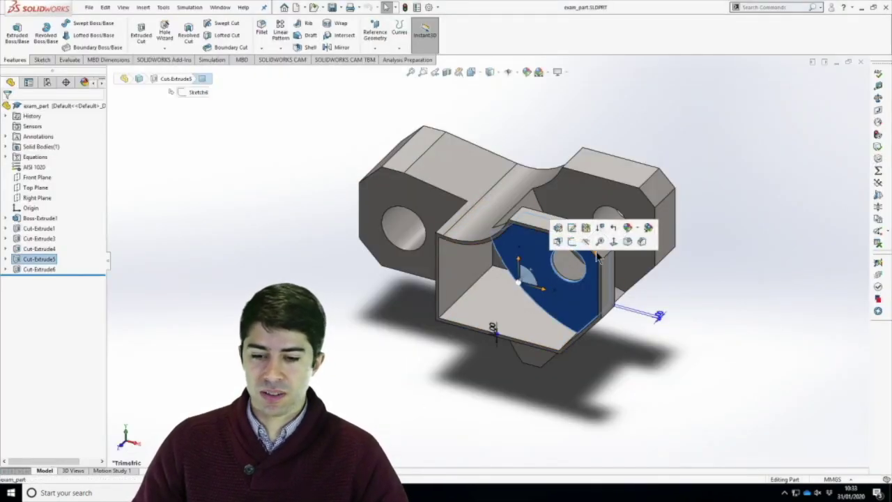
# View the cut face Normal To and show Cut-Extrude3's Ø82.00 and 5.00 dimensions.
pyautogui.click(613, 242)
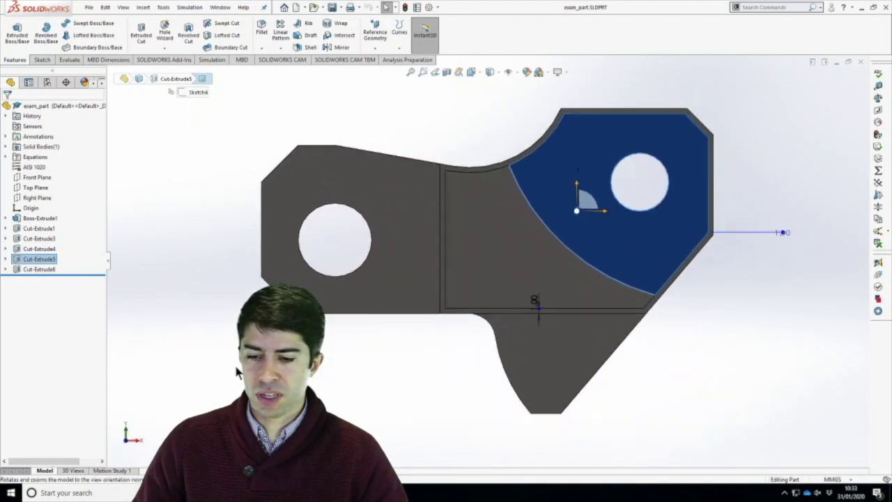
pyautogui.click(237, 373)
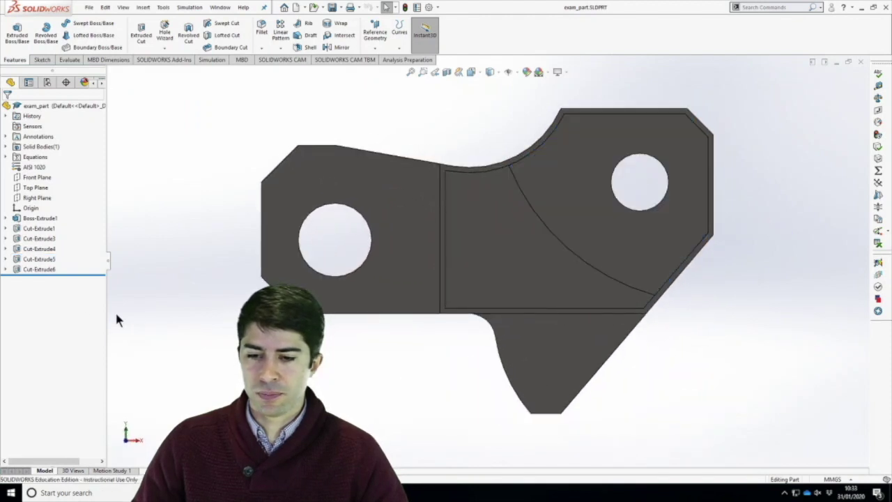
pyautogui.click(39, 239)
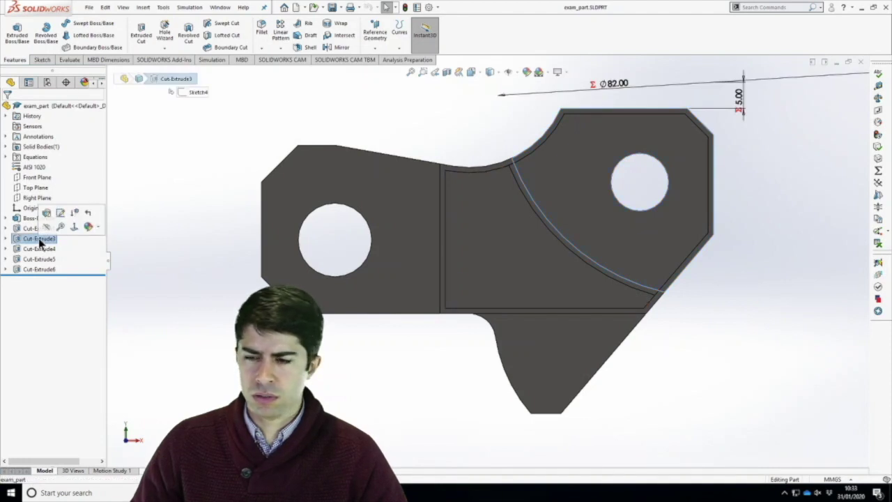
# Edit Sketch4 of Cut-Extrude3 and delete its Ø82 circle.
pyautogui.click(59, 214)
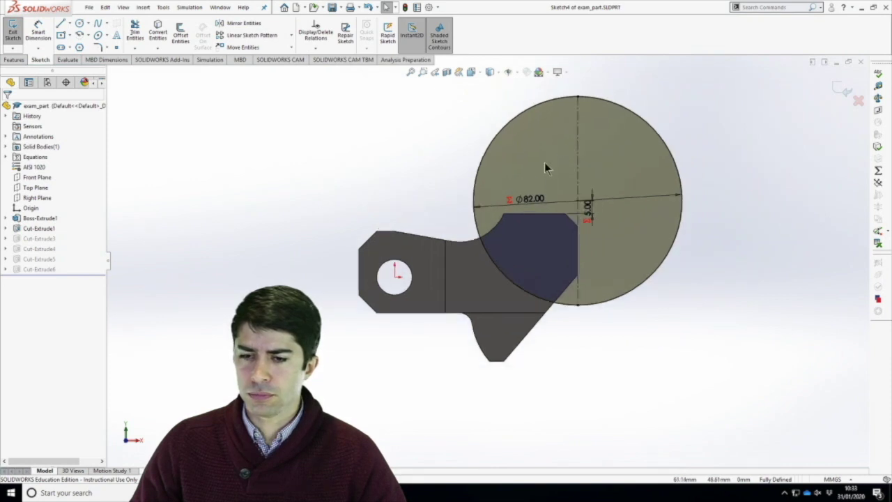
pyautogui.scroll(-5, 530, 176)
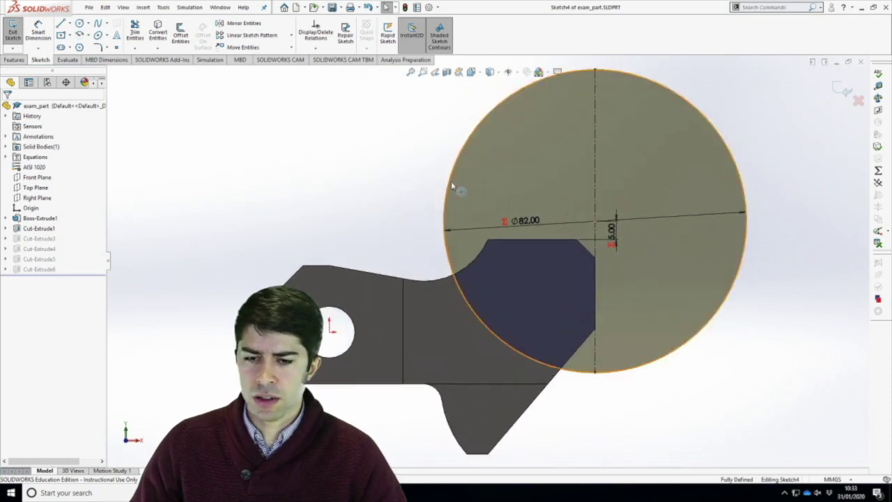
pyautogui.click(452, 182)
pyautogui.press('Delete')
pyautogui.click(406, 248)
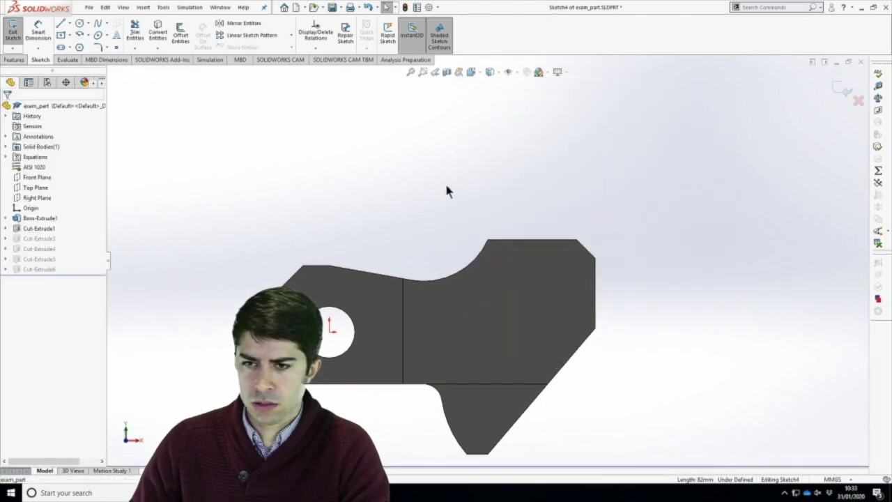
# Draw a circle of radius about 47.62, centred at (72.00, 44.71), overlapping the part's upper right corner.
pyautogui.click(80, 24)
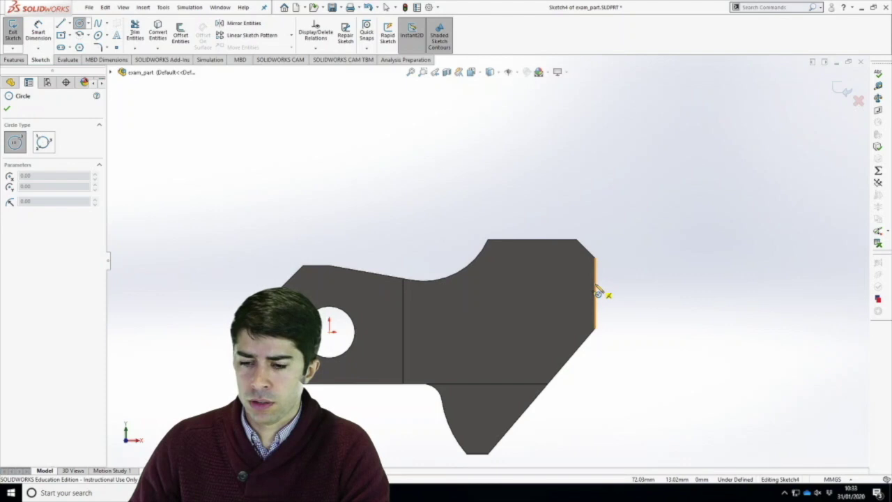
pyautogui.click(595, 167)
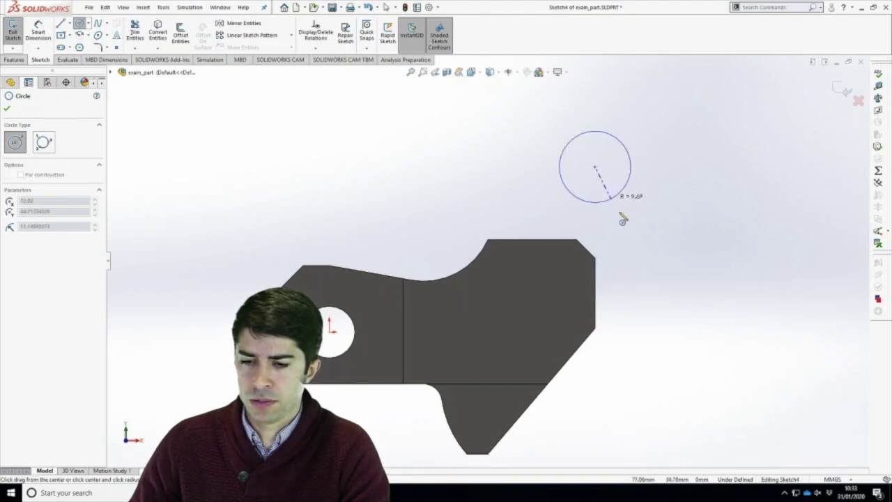
pyautogui.click(656, 332)
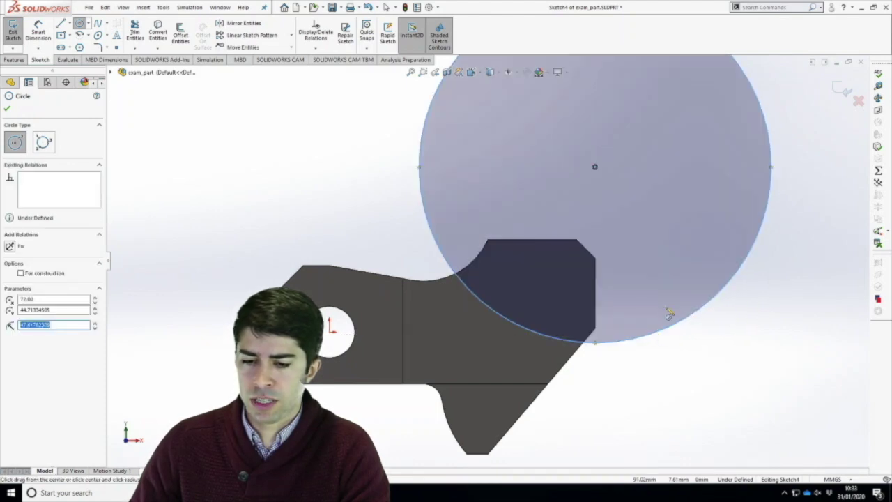
pyautogui.scroll(1, 558, 209)
pyautogui.scroll(-1, 541, 221)
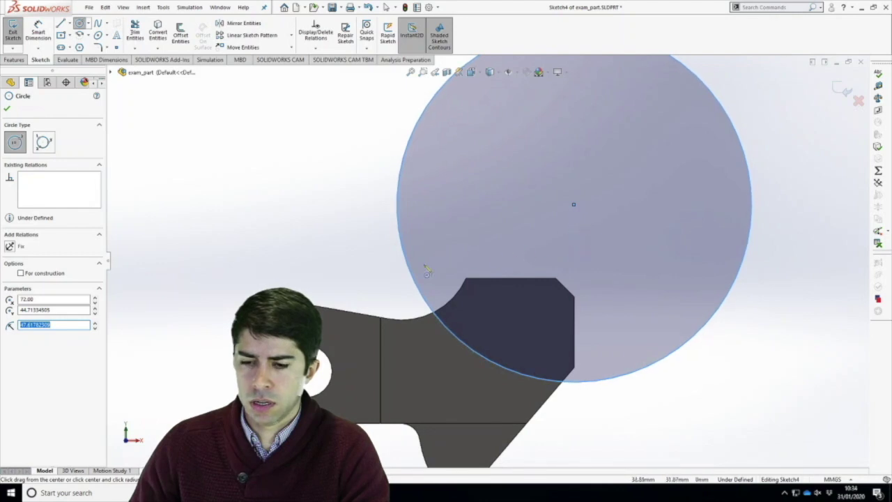
pyautogui.rightClick(279, 205)
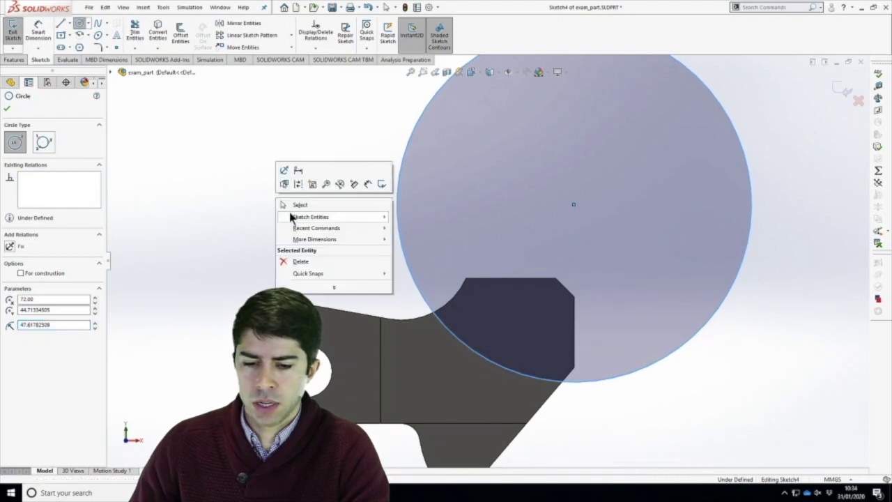
# Convert the part's arc, top, chamfer, right and lower angled edges into Sketch4 entities.
pyautogui.click(290, 205)
pyautogui.click(159, 32)
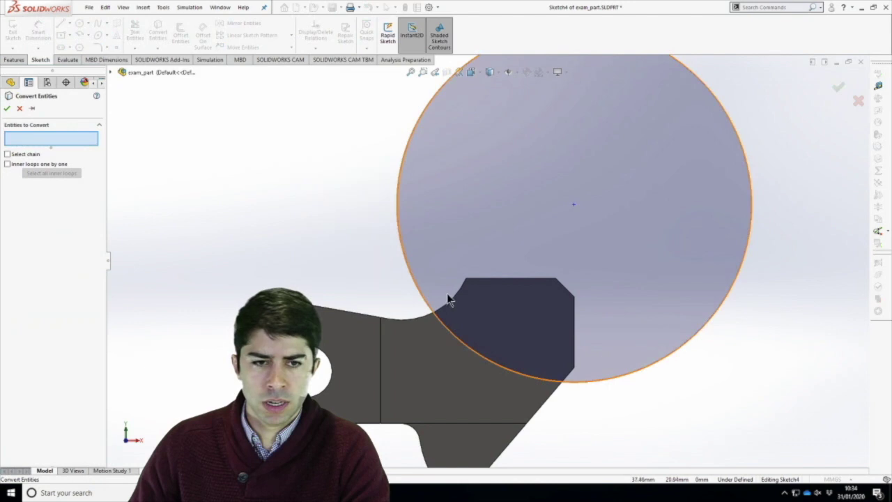
pyautogui.click(459, 297)
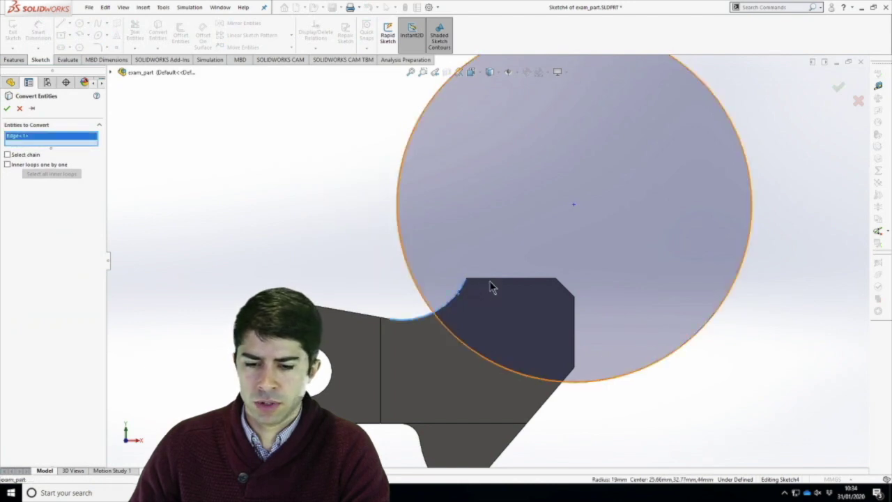
pyautogui.click(498, 280)
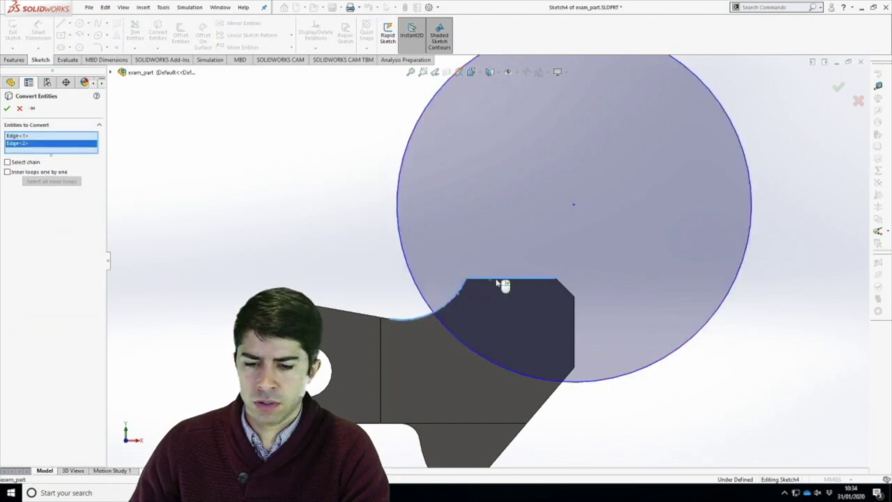
pyautogui.click(570, 296)
pyautogui.click(574, 323)
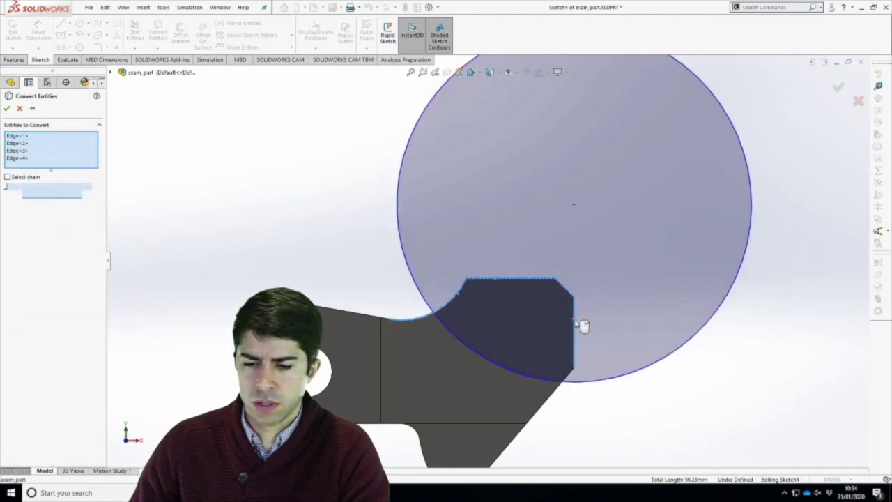
pyautogui.click(570, 379)
pyautogui.click(9, 108)
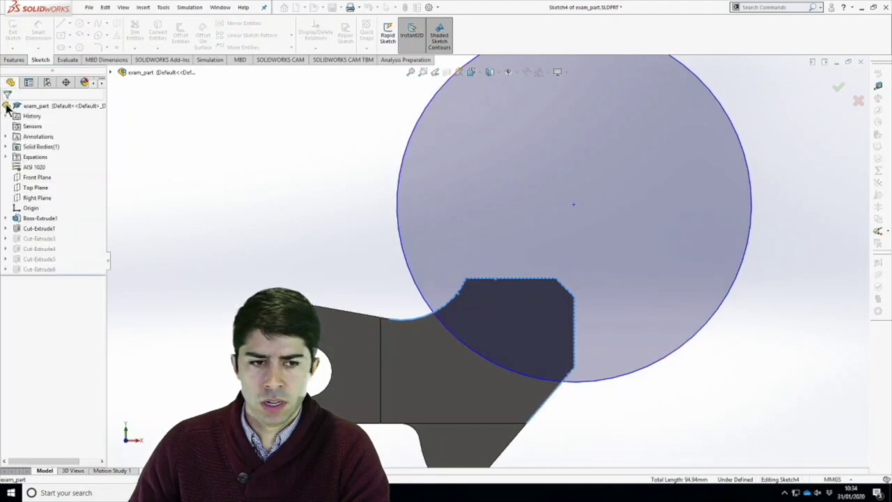
# Compare the sketch against the exam PDF, then start Trim Entities.
pyautogui.hotkey('alt', 'Tab')
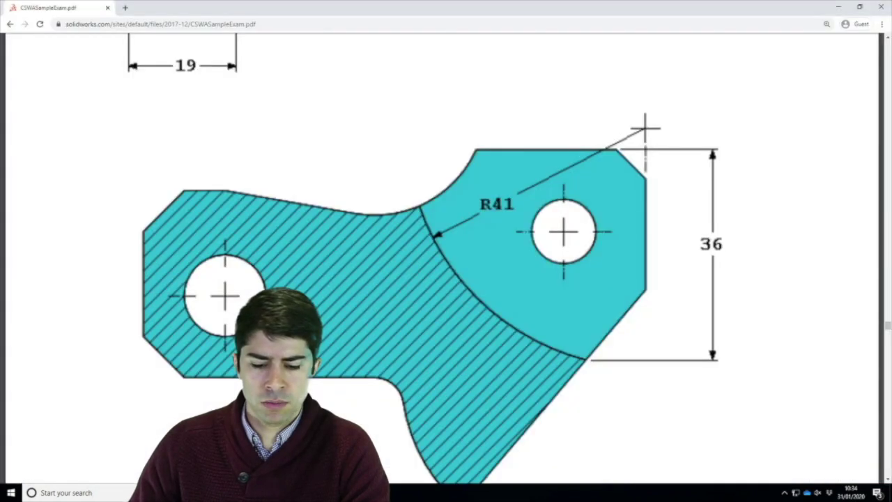
pyautogui.hotkey('alt', 'Tab')
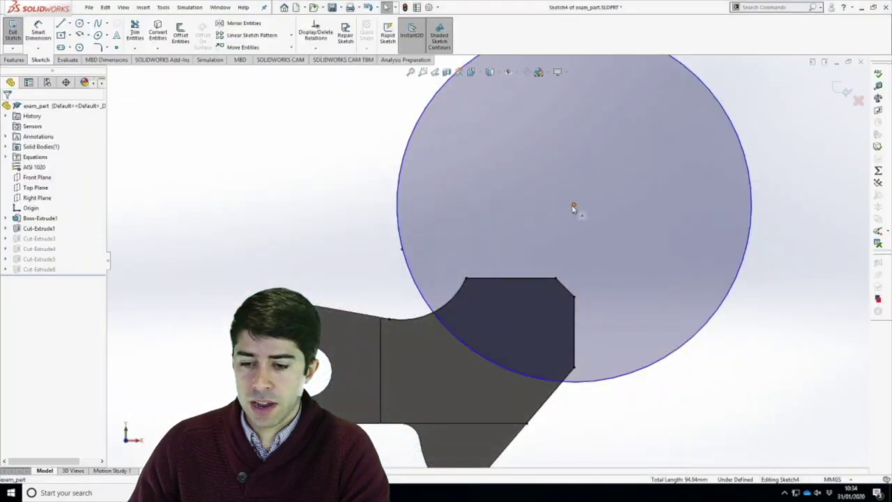
pyautogui.click(135, 32)
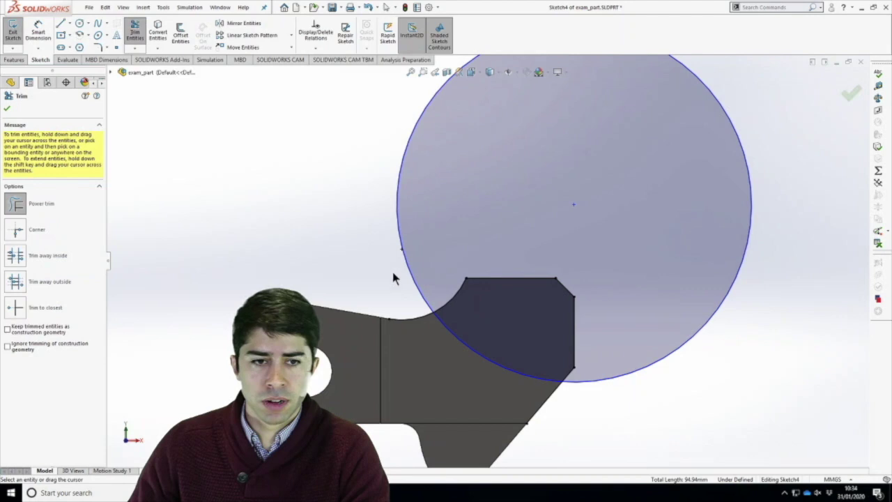
# Power-trim the large circle so only the arc crossing the part's upper right corner remains.
pyautogui.moveTo(398, 290); pyautogui.dragTo(440, 264)
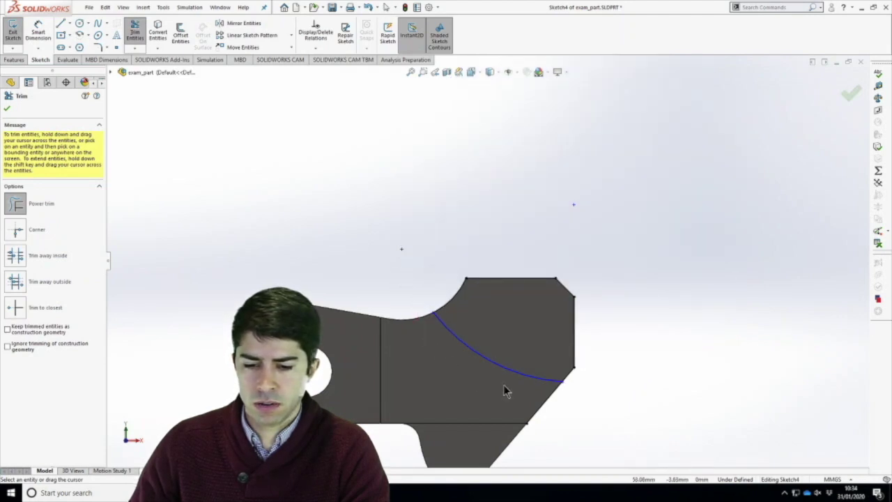
pyautogui.moveTo(586, 413); pyautogui.dragTo(565, 322)
pyautogui.scroll(-4, 501, 414)
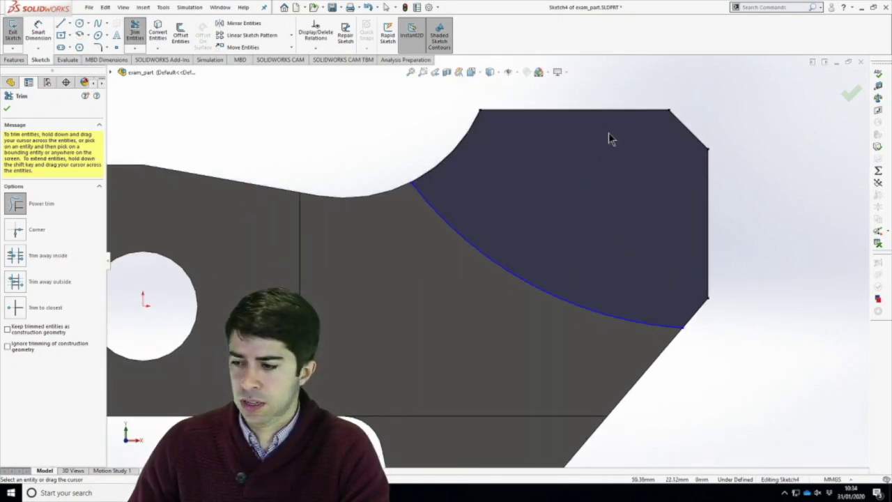
pyautogui.click(38, 34)
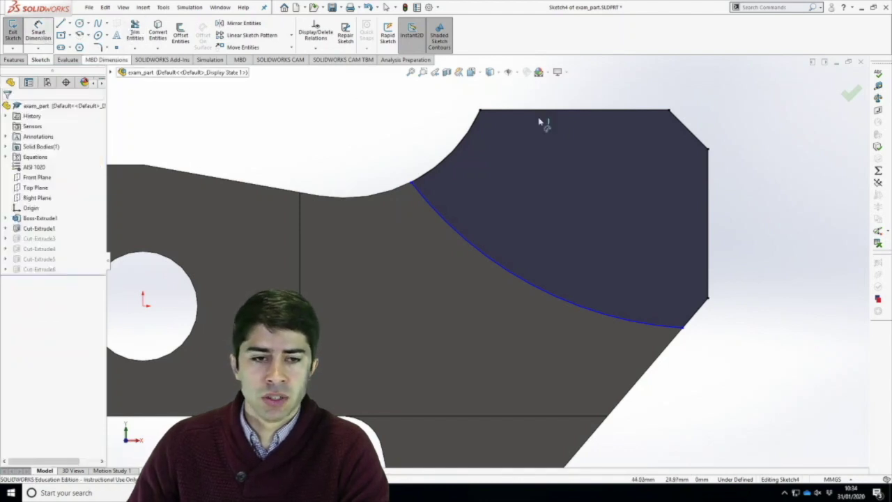
# Dimension the height from the top edge to the arc's lower end as 36 mm.
pyautogui.click(655, 111)
pyautogui.click(684, 328)
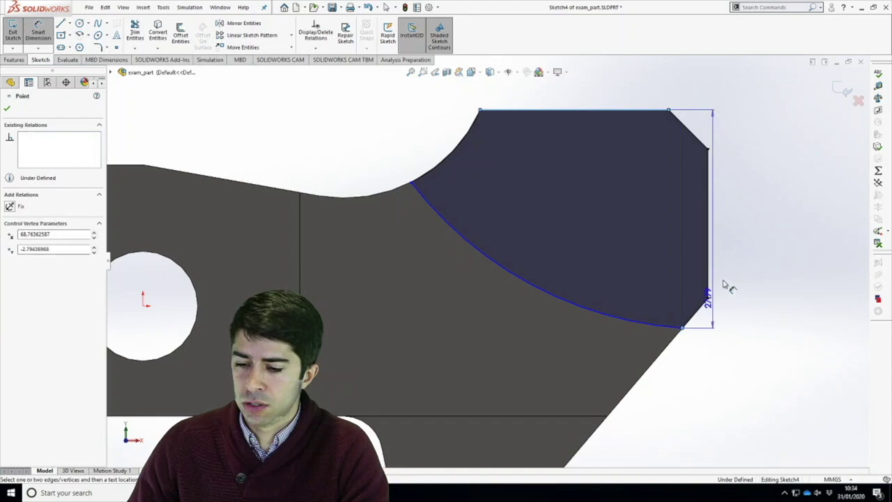
pyautogui.click(792, 218)
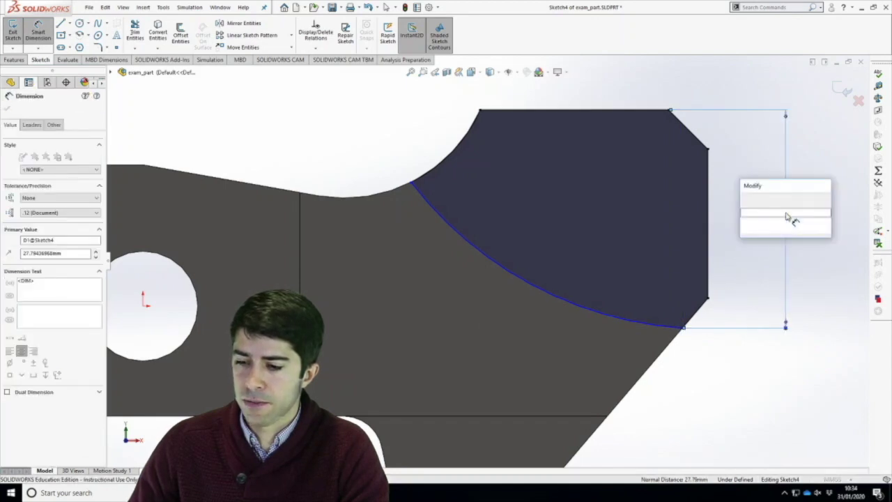
pyautogui.write('30')
pyautogui.press('Return')
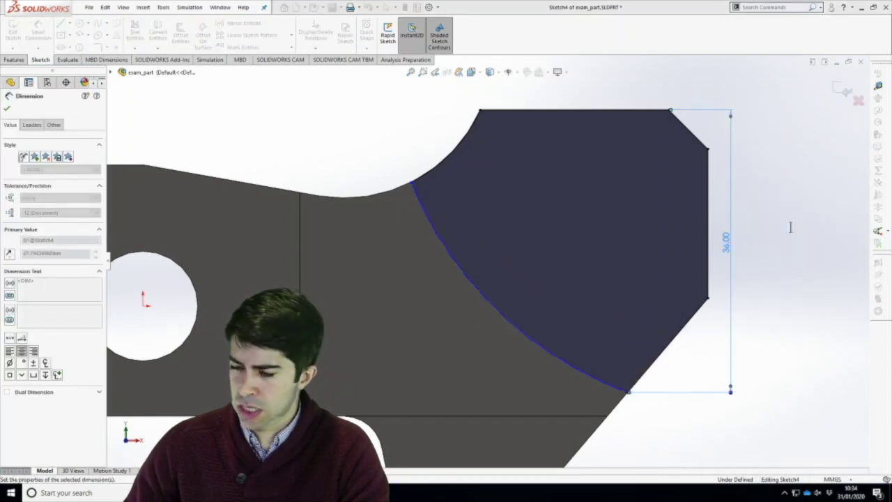
pyautogui.hotkey('alt', 'Tab')
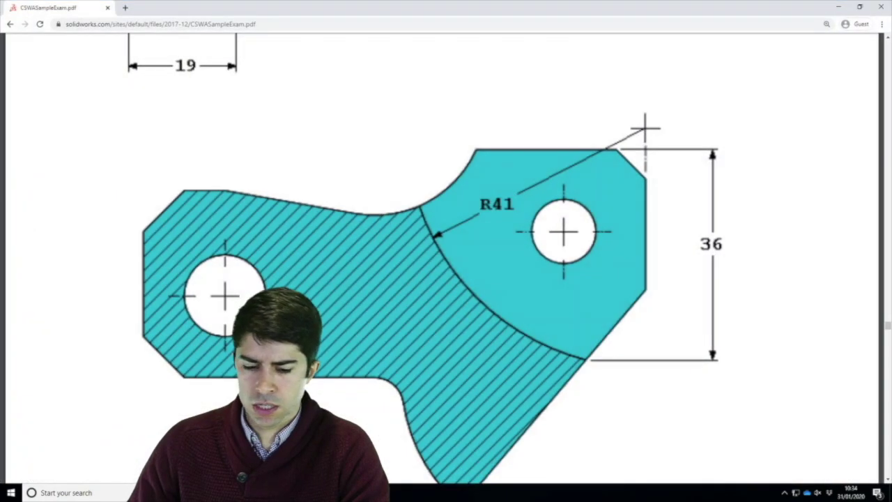
pyautogui.hotkey('alt', 'Tab')
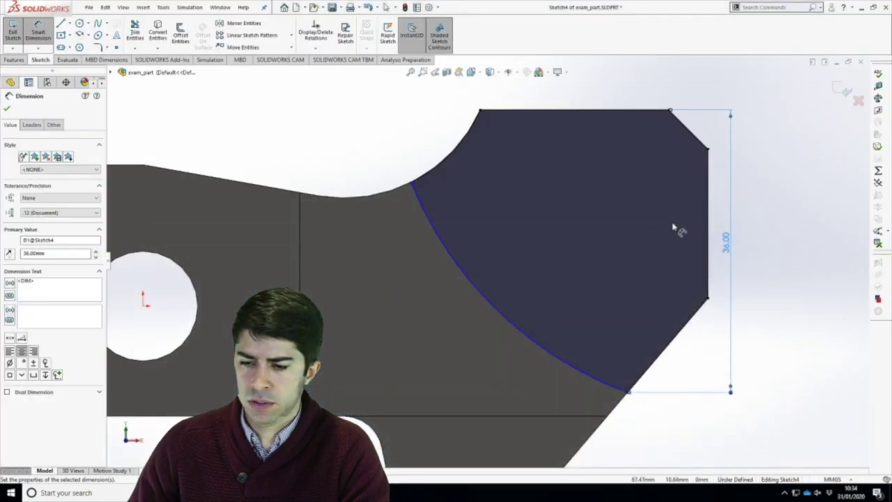
# Dimension the trimmed arc's radius as R41, checking it against the exam drawing.
pyautogui.scroll(1, 648, 230)
pyautogui.click(481, 289)
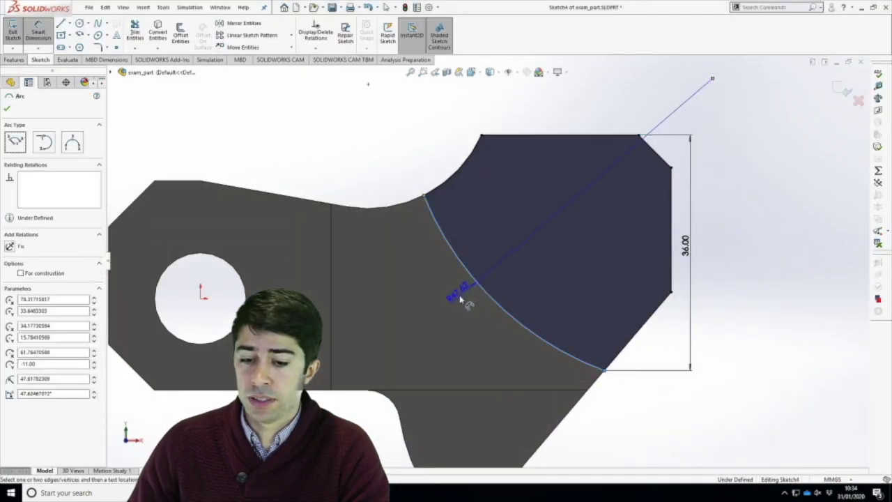
pyautogui.click(450, 303)
pyautogui.write('41')
pyautogui.press('Return')
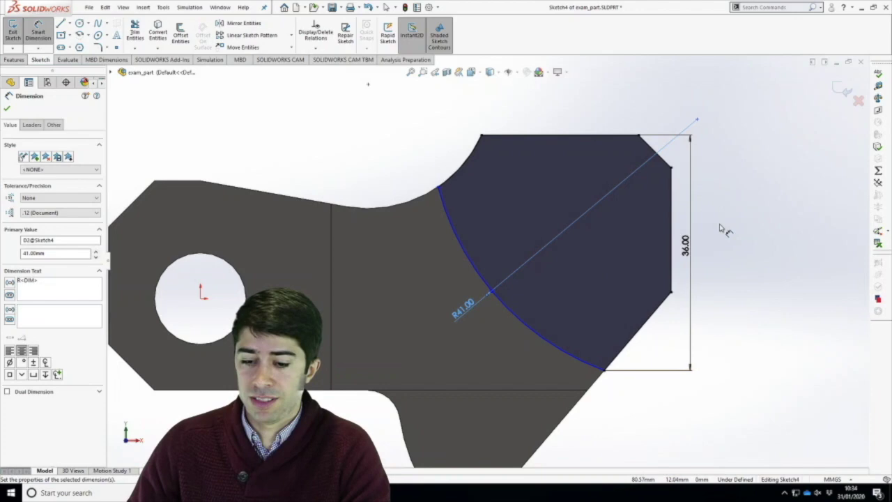
pyautogui.hotkey('alt', 'Tab')
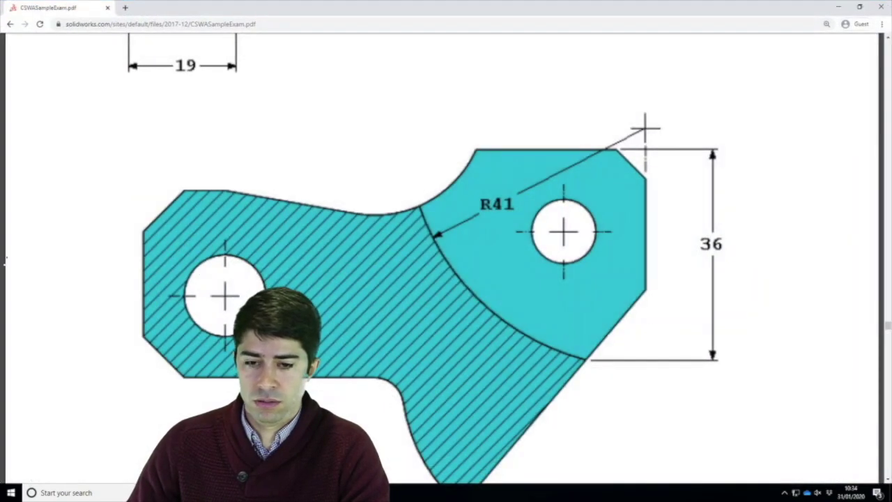
pyautogui.hotkey('alt', 'Tab')
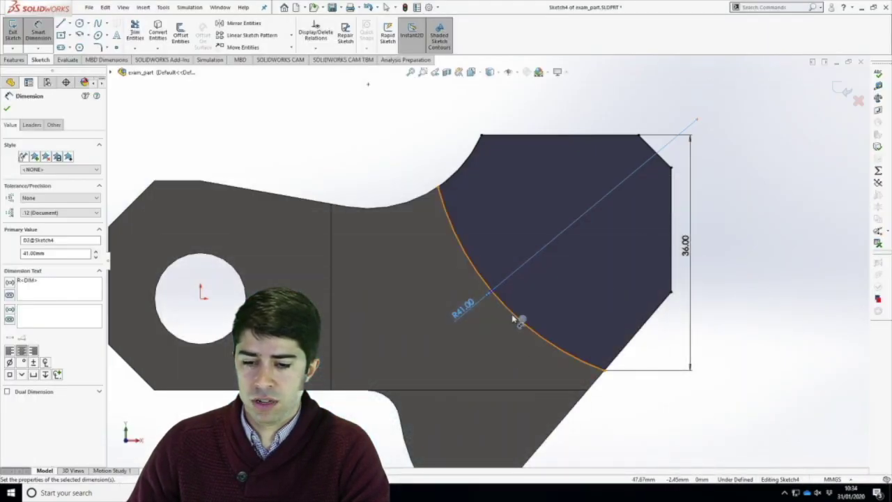
pyautogui.rightClick(301, 113)
pyautogui.click(316, 137)
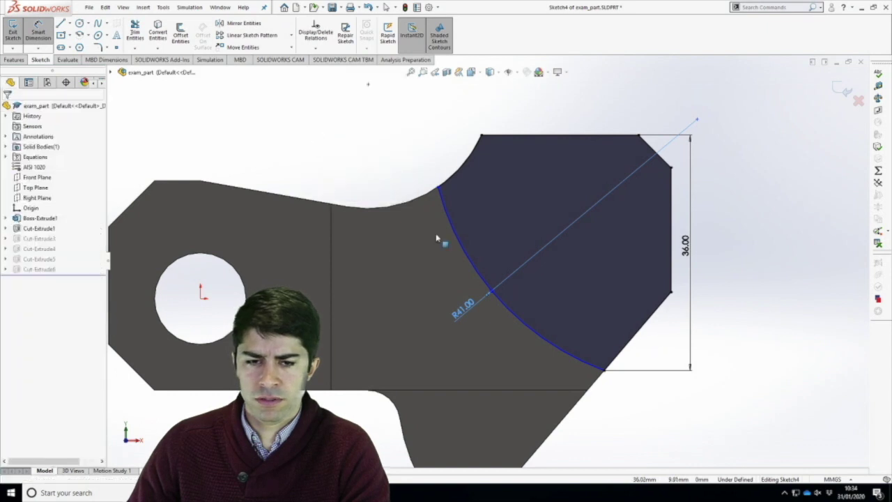
# Drag the R41 arc's upper end along the part's curved edge.
pyautogui.click(454, 239)
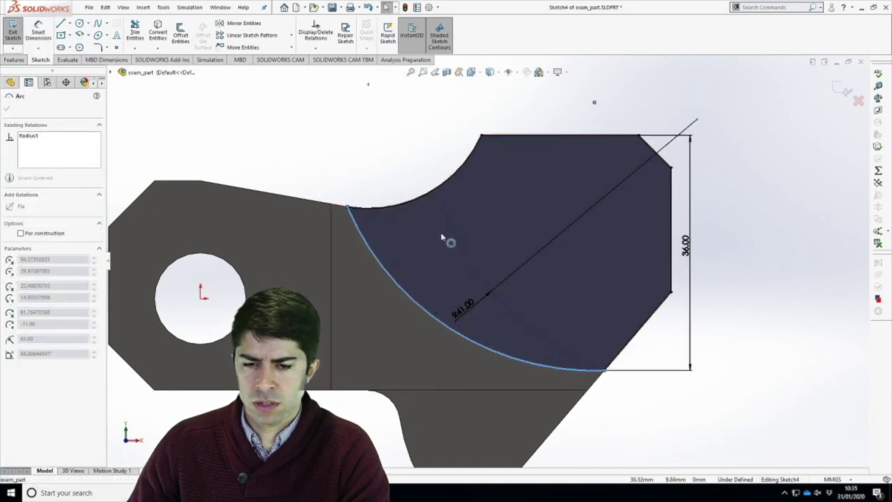
pyautogui.moveTo(454, 235); pyautogui.dragTo(239, 205)
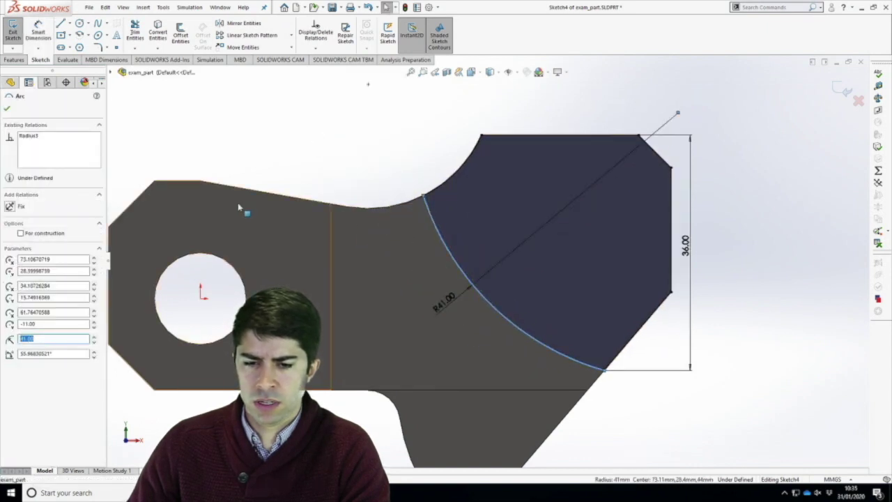
pyautogui.click(718, 115)
pyautogui.scroll(-2, 655, 120)
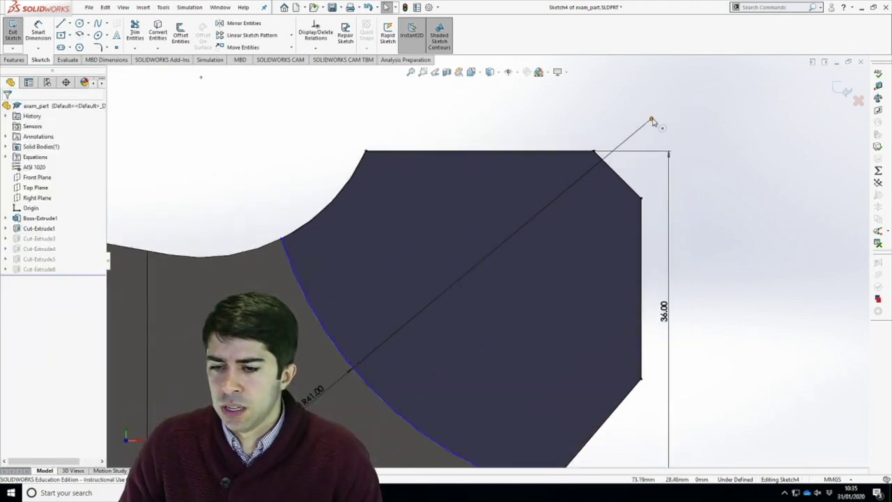
# Make the arc centre coincident with the right vertical edge line and exit the sketch.
pyautogui.click(652, 120)
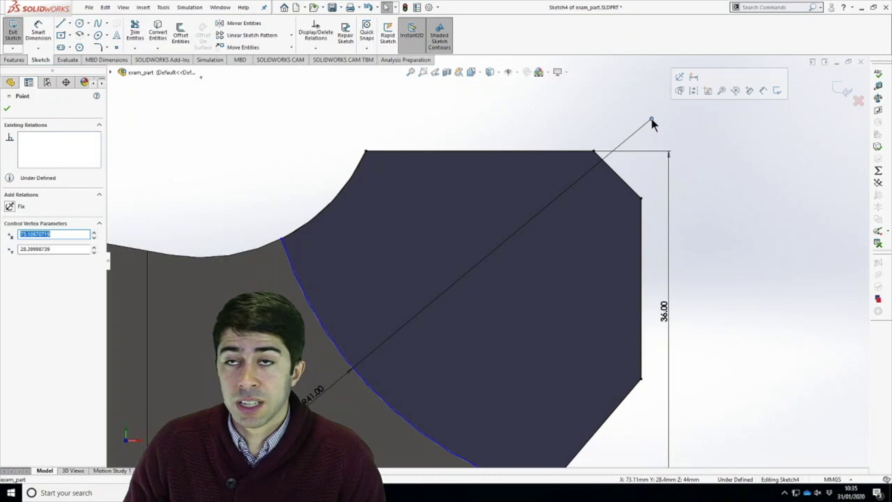
pyautogui.keyDown('ctrl'); pyautogui.click(642, 223); pyautogui.keyUp('ctrl')
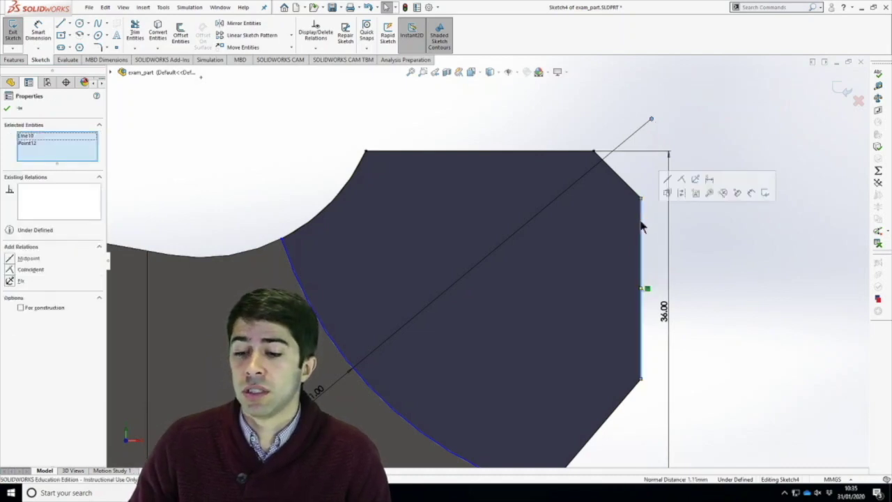
pyautogui.click(683, 181)
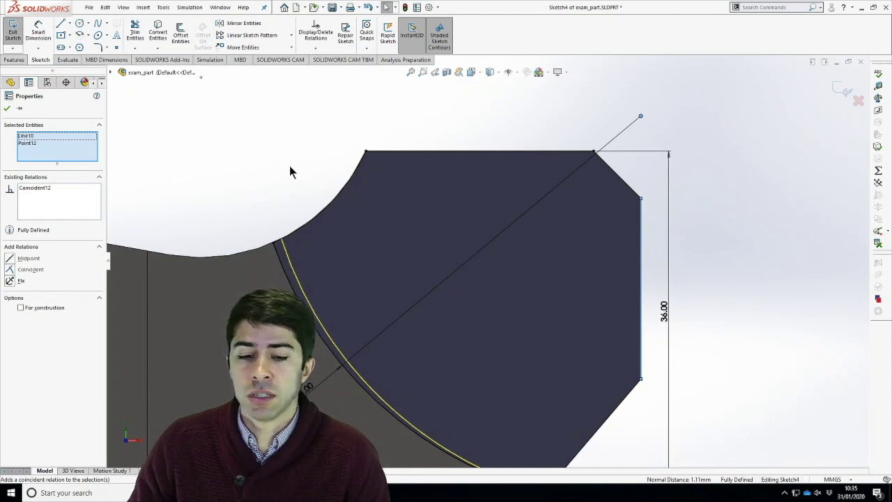
pyautogui.click(196, 170)
pyautogui.scroll(1, 339, 263)
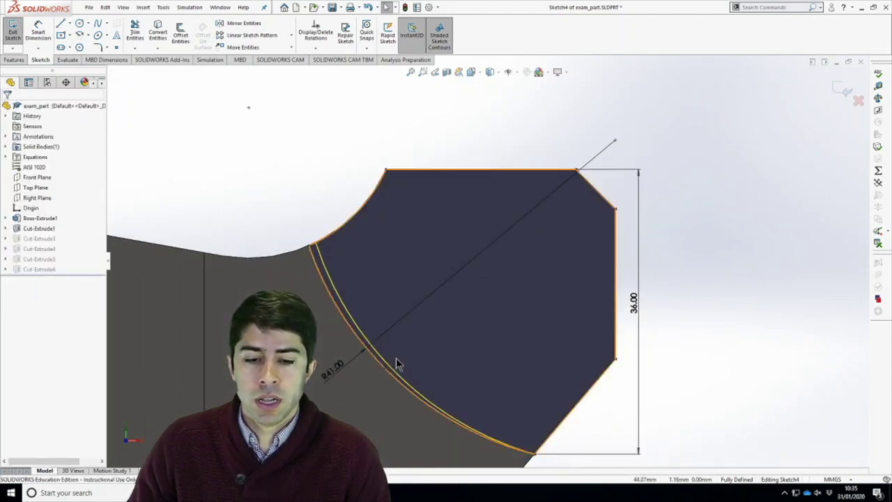
pyautogui.scroll(1, 493, 263)
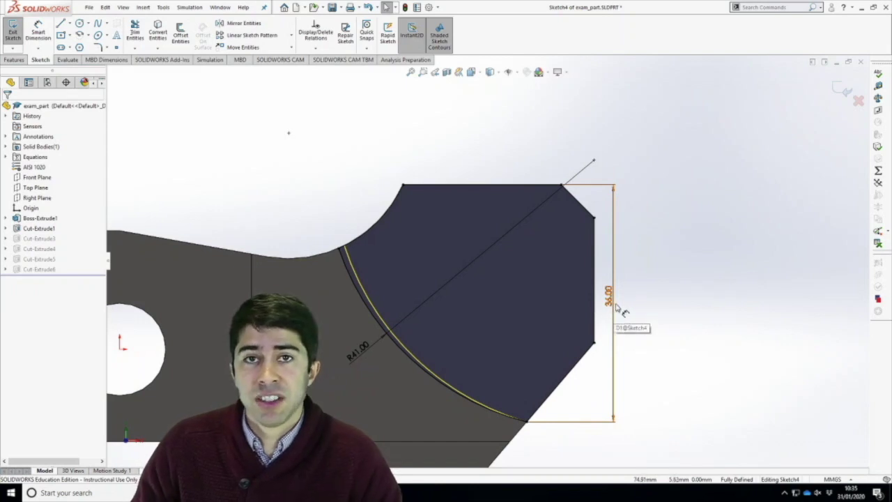
pyautogui.click(845, 94)
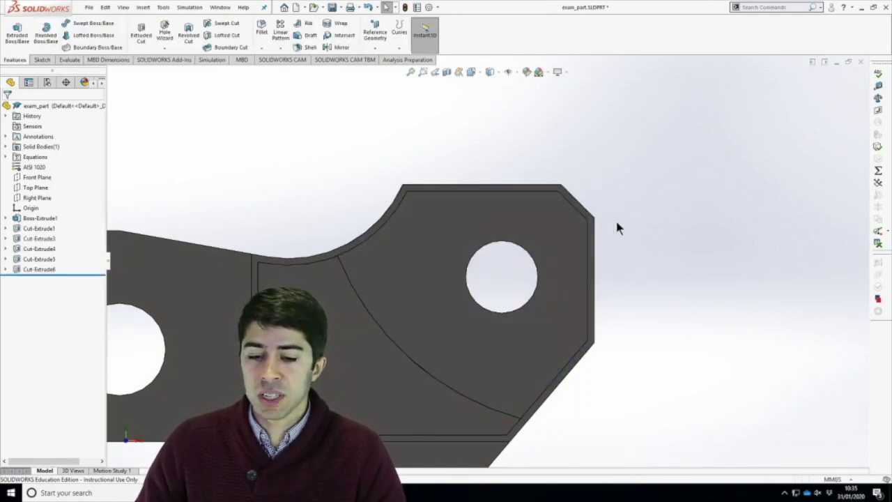
# Orbit and zoom the rebuilt part, return to the trimetric view, and select Cut-Extrude5.
pyautogui.moveTo(601, 320); pyautogui.dragTo(453, 328, button='middle')
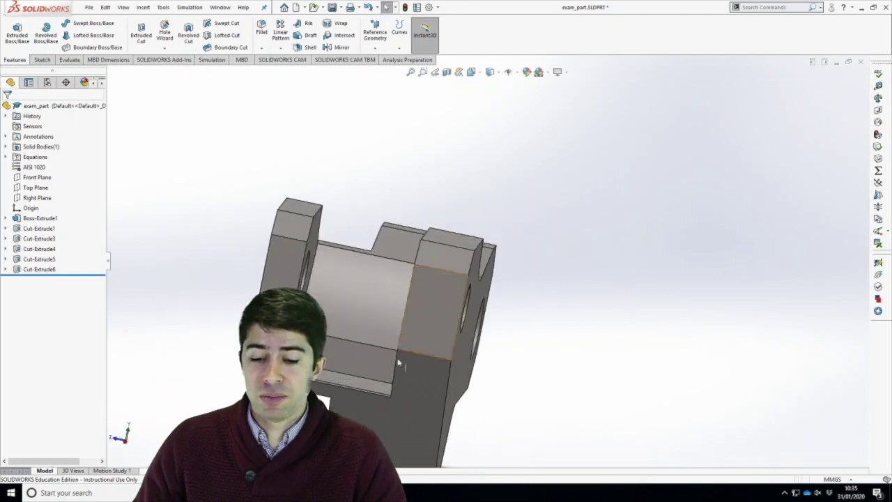
pyautogui.scroll(-4, 347, 342)
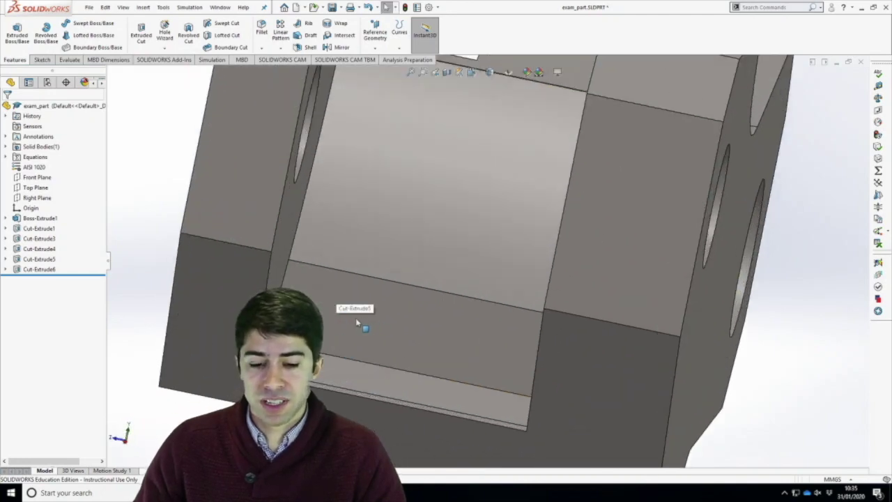
pyautogui.hotkey('ctrl', '7')
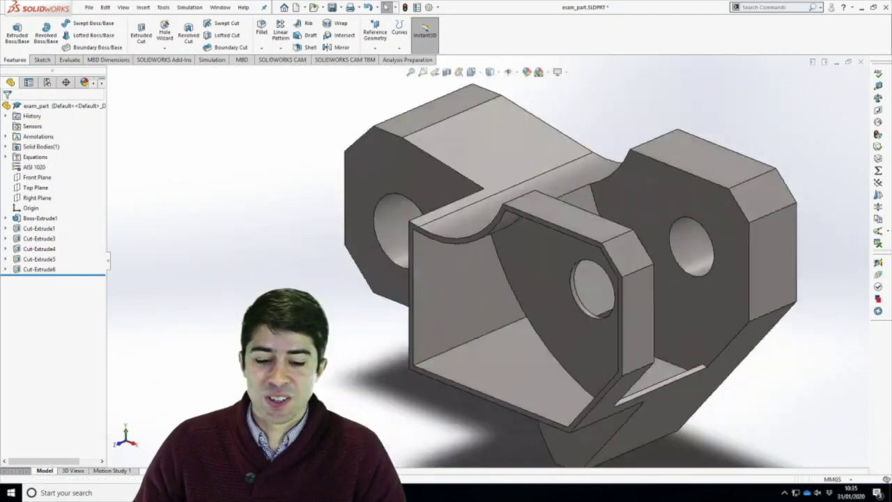
pyautogui.click(39, 258)
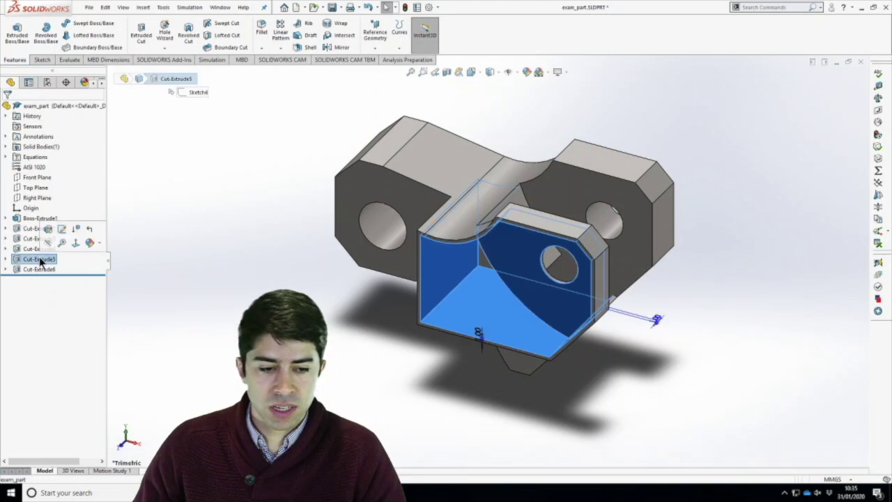
# Check Sketch6's outline in the front view, then exit Sketch6 to rebuild exam_part.
pyautogui.click(61, 229)
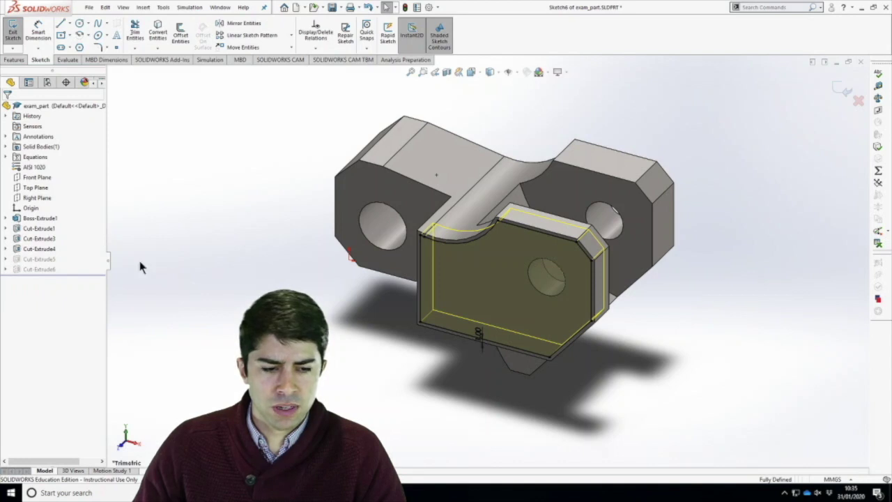
pyautogui.click(495, 294)
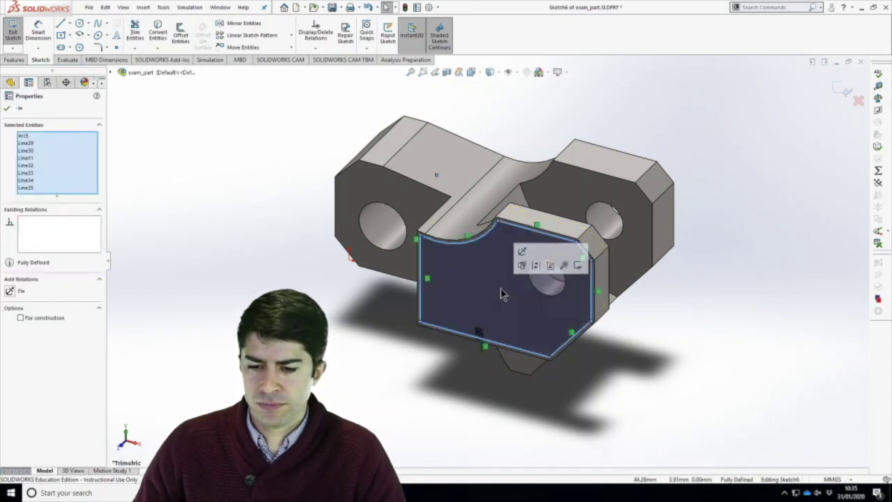
pyautogui.click(634, 367)
pyautogui.press('space')
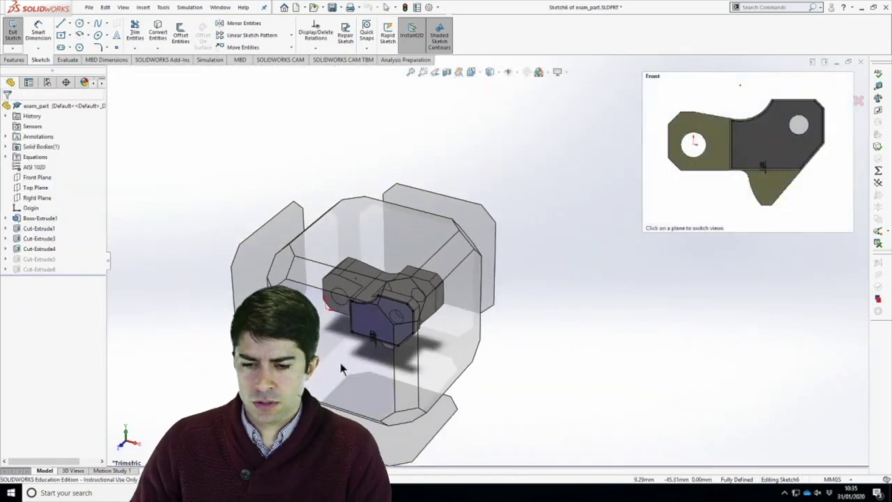
pyautogui.click(341, 364)
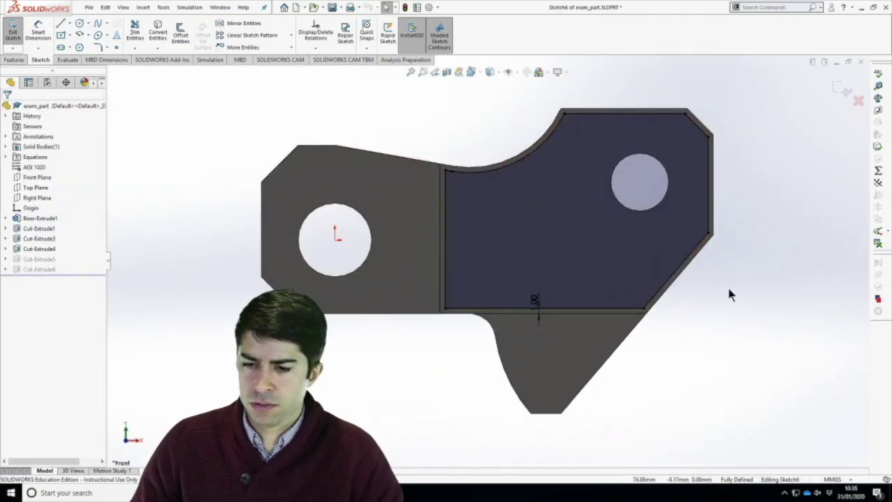
pyautogui.click(843, 89)
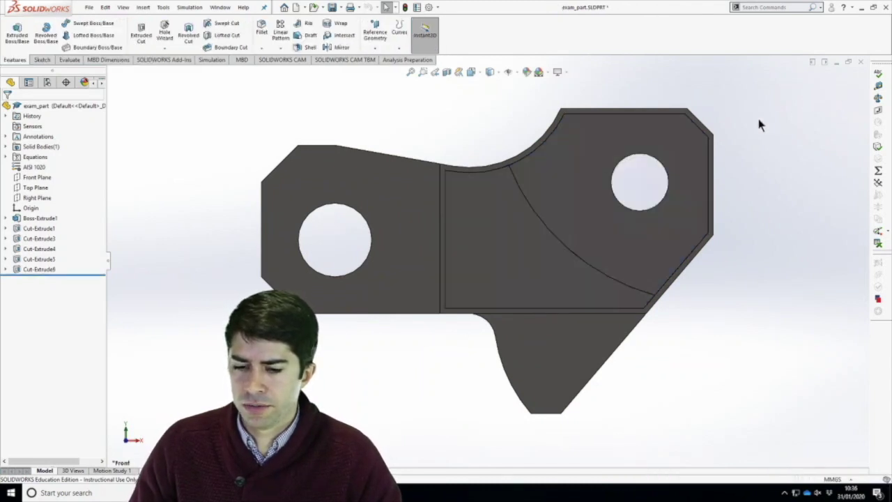
# Edit Cut-Extrude6's Sketch7 and select its large arc.
pyautogui.click(34, 270)
pyautogui.click(53, 241)
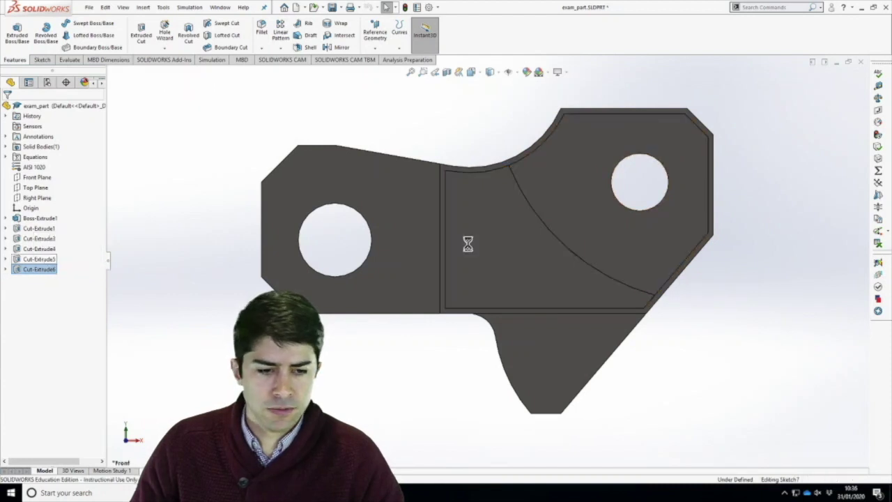
pyautogui.scroll(-4, 551, 237)
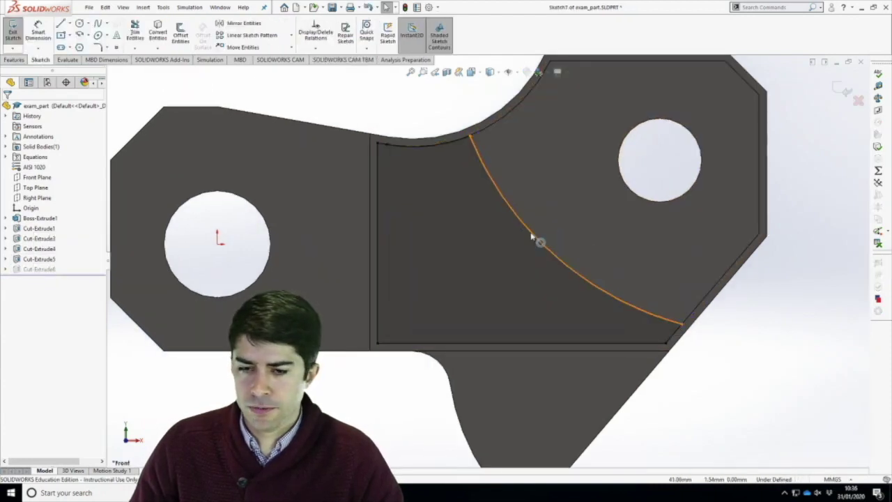
pyautogui.click(513, 182)
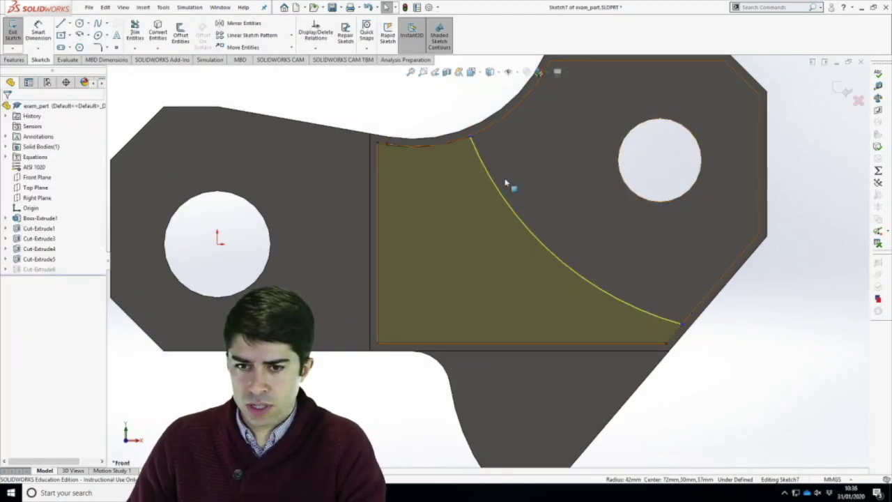
pyautogui.scroll(4, 506, 183)
pyautogui.scroll(-2, 519, 223)
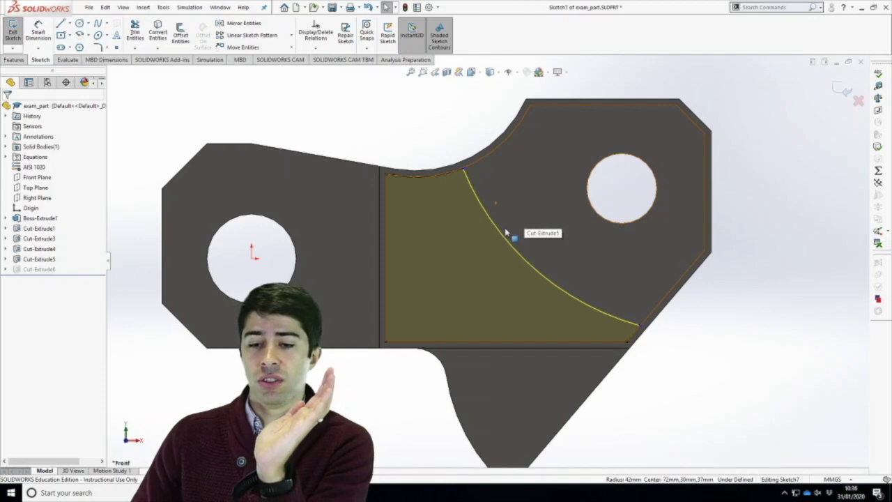
# Set the display style to Hidden Lines Visible and view the sketch Normal To.
pyautogui.click(499, 72)
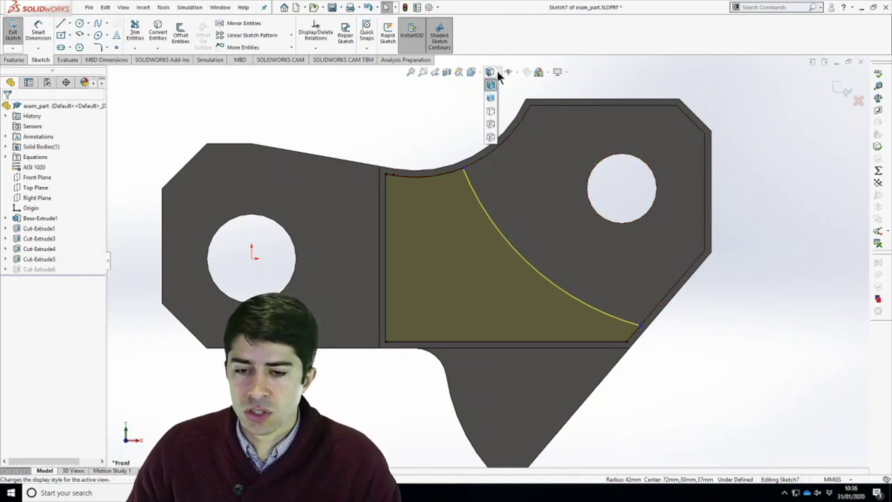
pyautogui.click(491, 123)
pyautogui.moveTo(530, 243); pyautogui.dragTo(525, 233, button='middle')
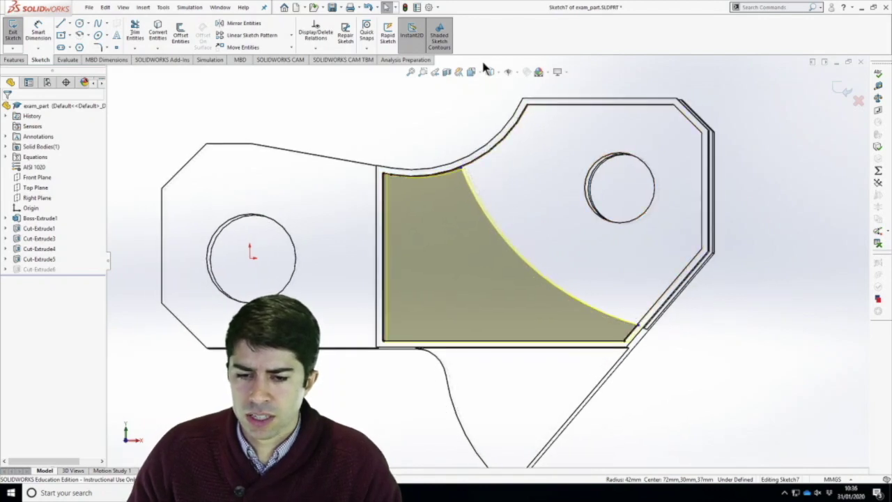
pyautogui.click(498, 72)
pyautogui.click(492, 137)
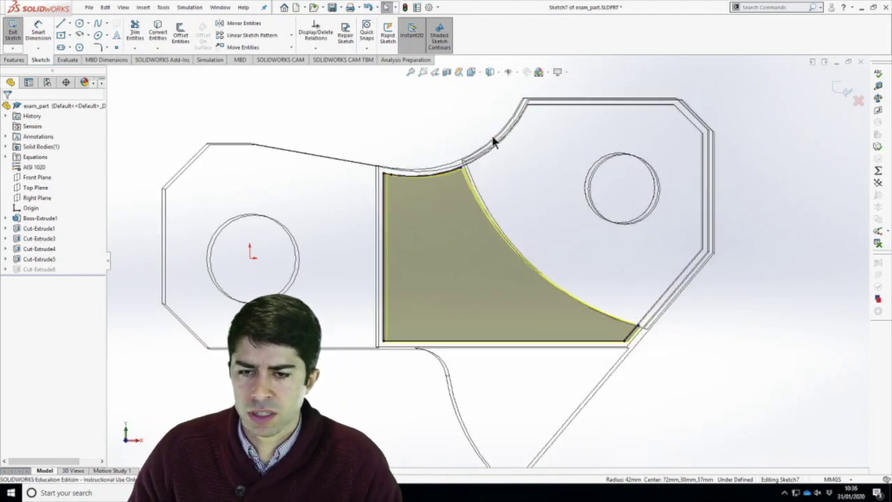
pyautogui.moveTo(509, 217); pyautogui.dragTo(482, 198, button='middle')
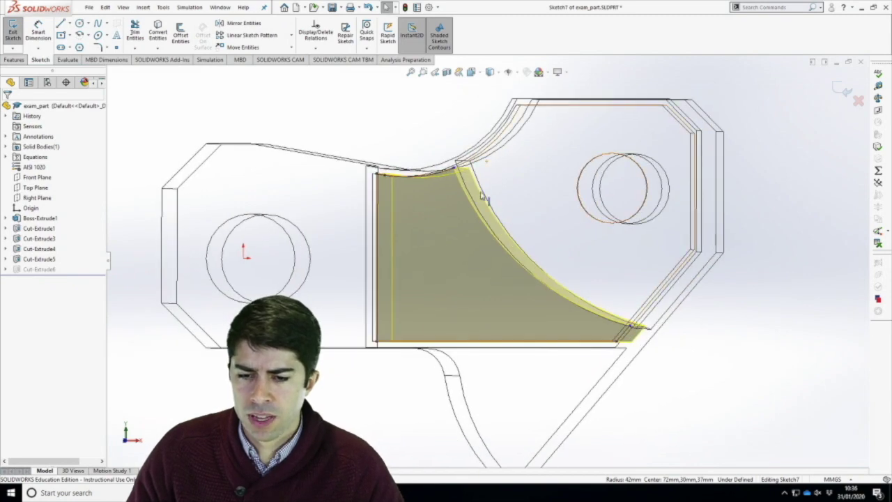
pyautogui.scroll(-5, 467, 199)
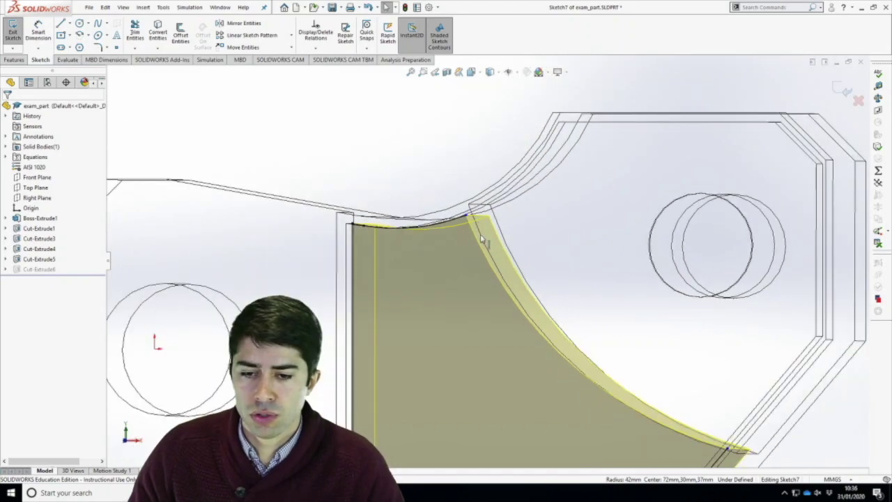
pyautogui.hotkey('ctrl', '8')
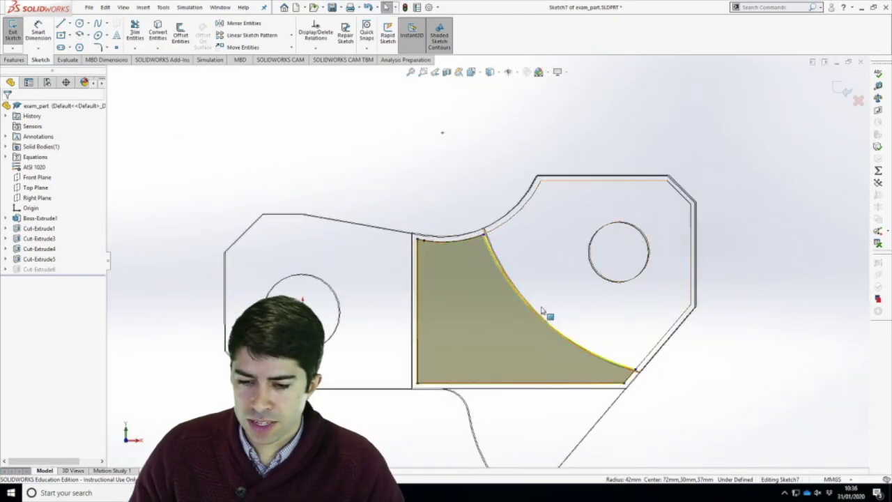
pyautogui.click(180, 35)
# Offset the arc edge by 1.00 mm in Sketch7.
pyautogui.scroll(-5, 509, 289)
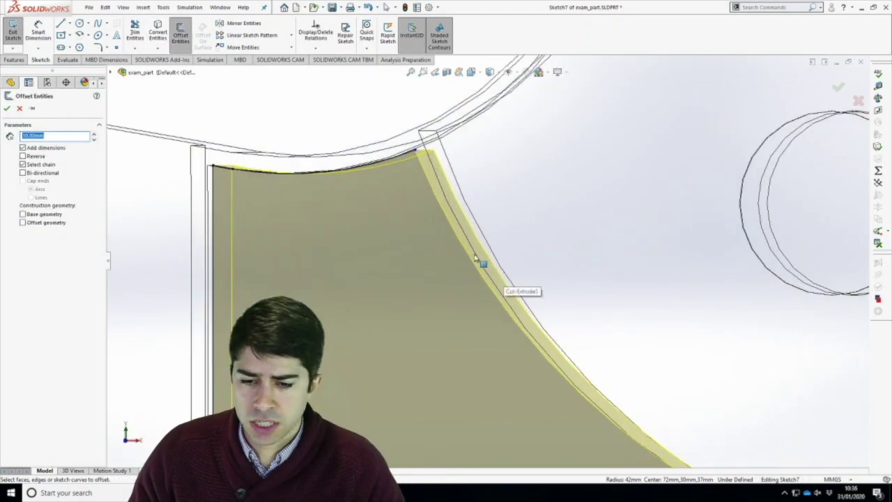
pyautogui.click(478, 258)
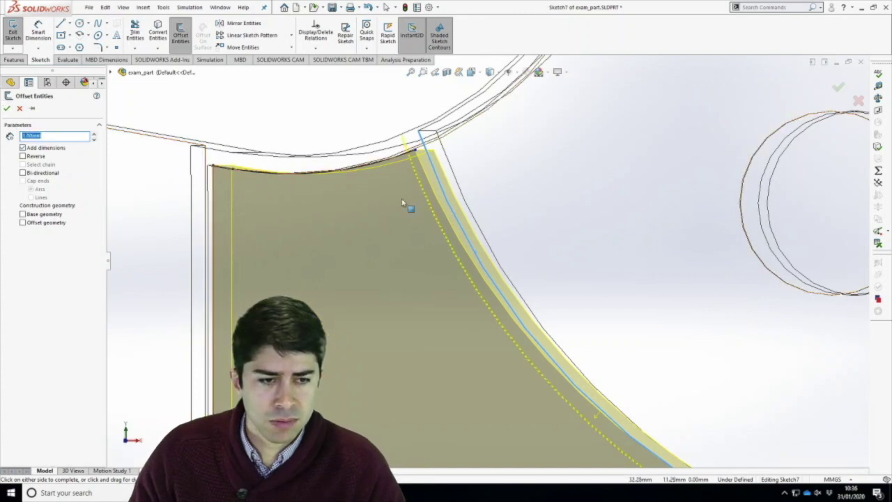
pyautogui.click(837, 88)
# Switch the display style back to Shaded With Edges.
pyautogui.scroll(2, 578, 258)
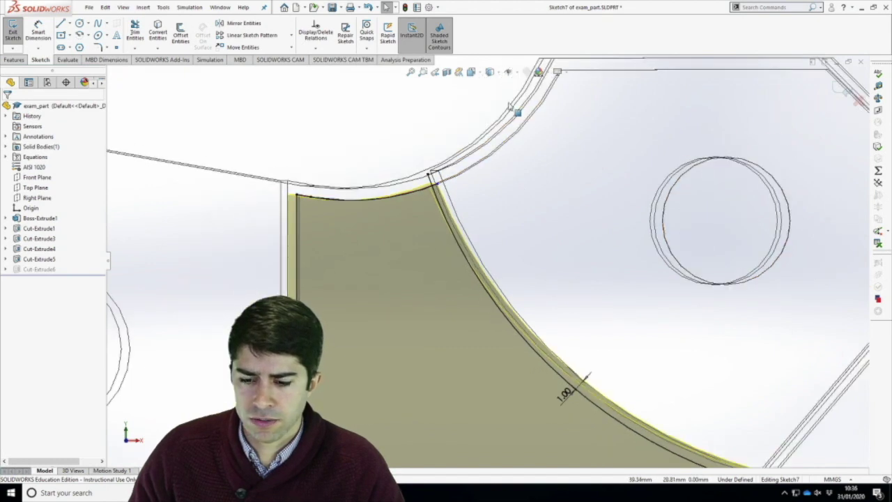
pyautogui.click(497, 72)
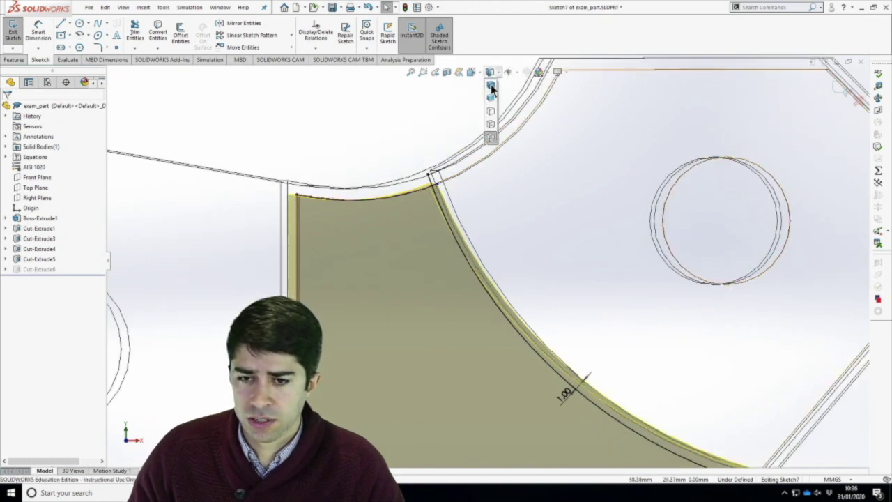
pyautogui.click(491, 87)
pyautogui.moveTo(478, 249); pyautogui.dragTo(489, 254, button='middle')
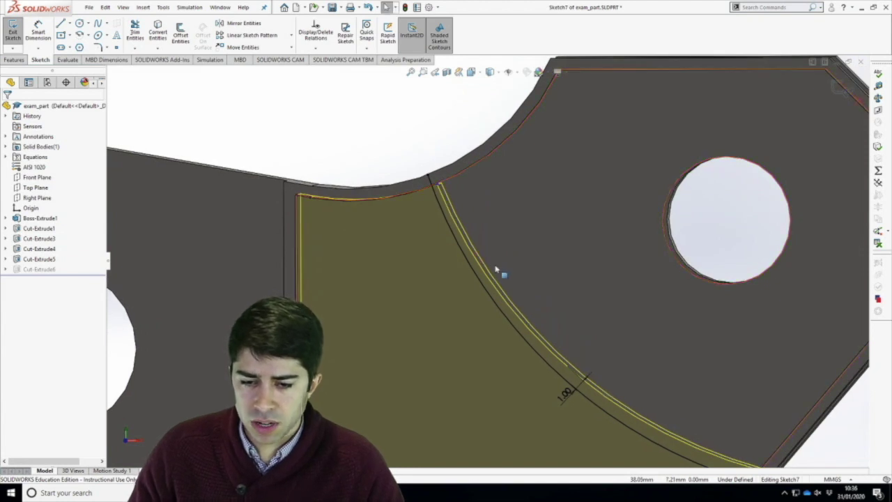
pyautogui.scroll(3, 472, 282)
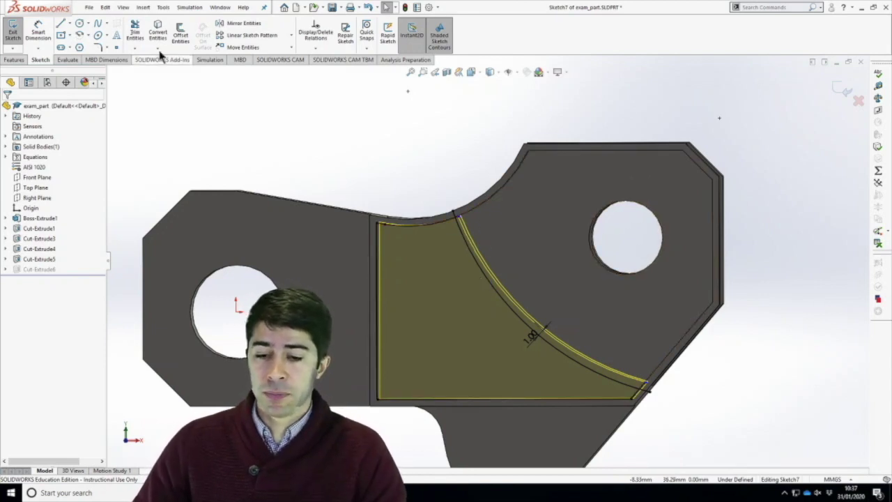
# Power-trim the offset arc's excess ends in Sketch7 and confirm the trim.
pyautogui.click(137, 32)
pyautogui.scroll(-8, 481, 244)
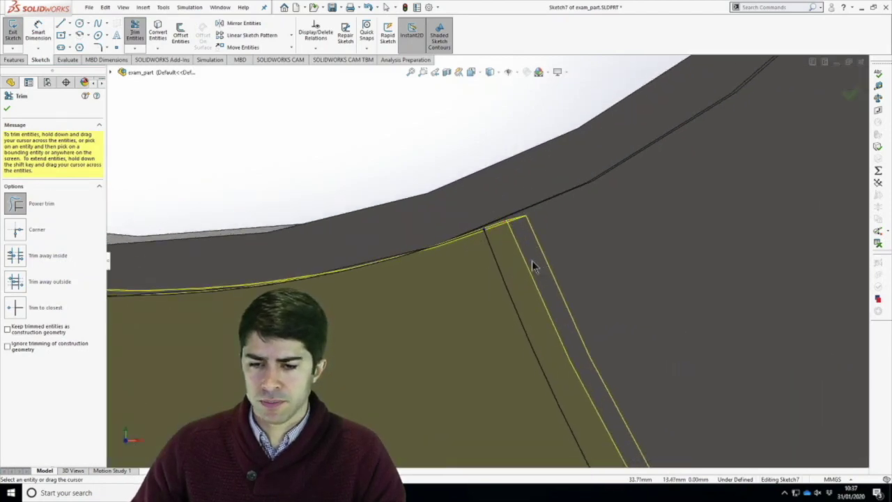
pyautogui.scroll(8, 507, 251)
pyautogui.scroll(-8, 654, 408)
pyautogui.scroll(3, 586, 349)
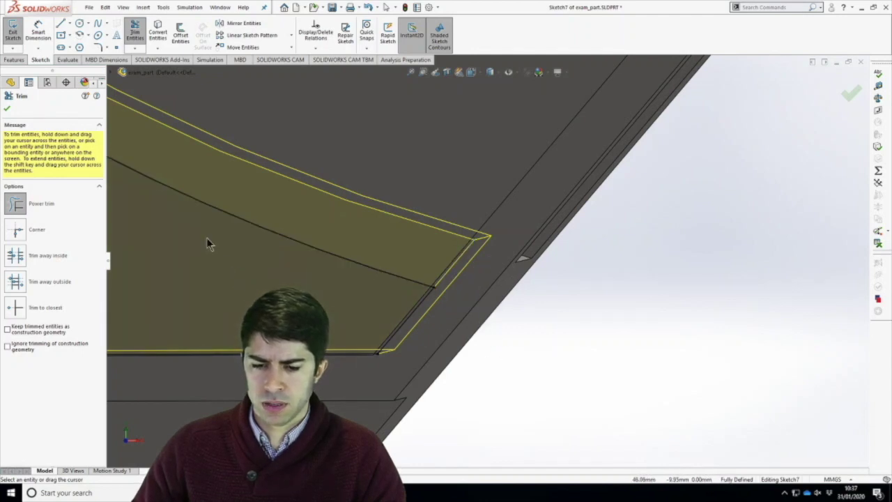
pyautogui.scroll(5, 216, 174)
pyautogui.scroll(-10, 314, 155)
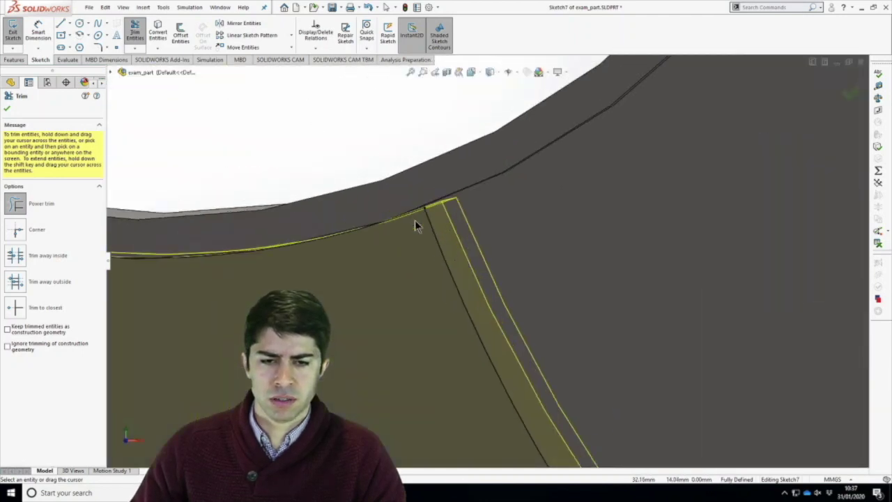
pyautogui.scroll(8, 395, 223)
pyautogui.scroll(5, 492, 328)
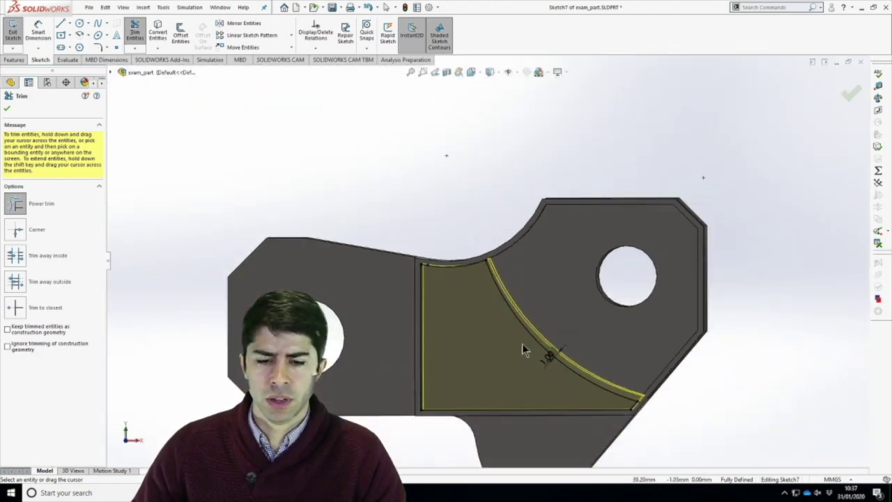
pyautogui.click(849, 98)
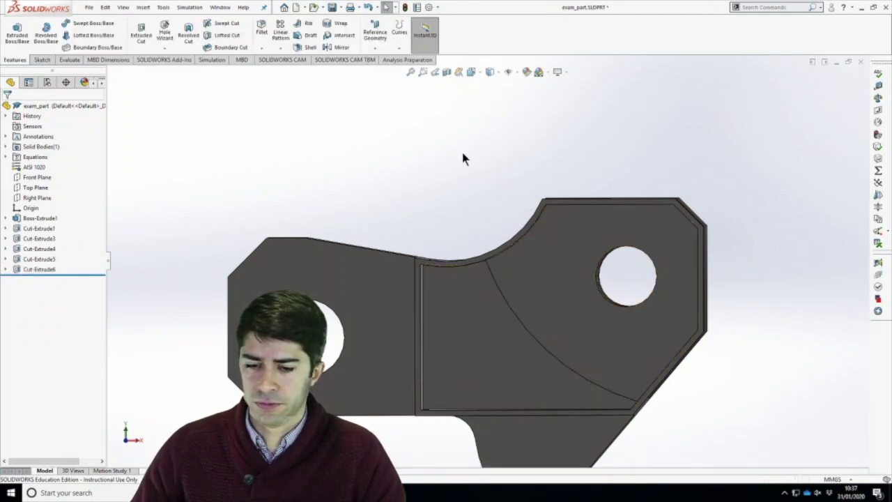
# Orbit the rebuilt exam_part and snap it to the Trimetric view.
pyautogui.moveTo(723, 408); pyautogui.dragTo(550, 271, button='middle')
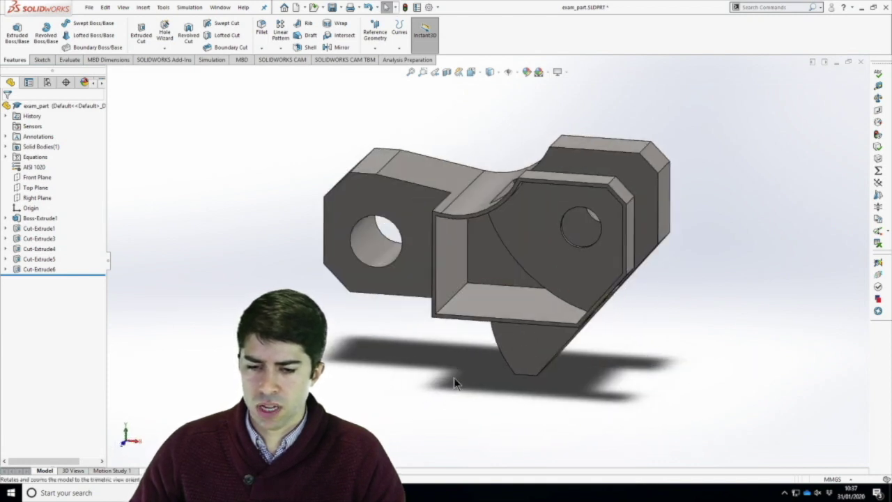
pyautogui.hotkey('ctrl', '7')
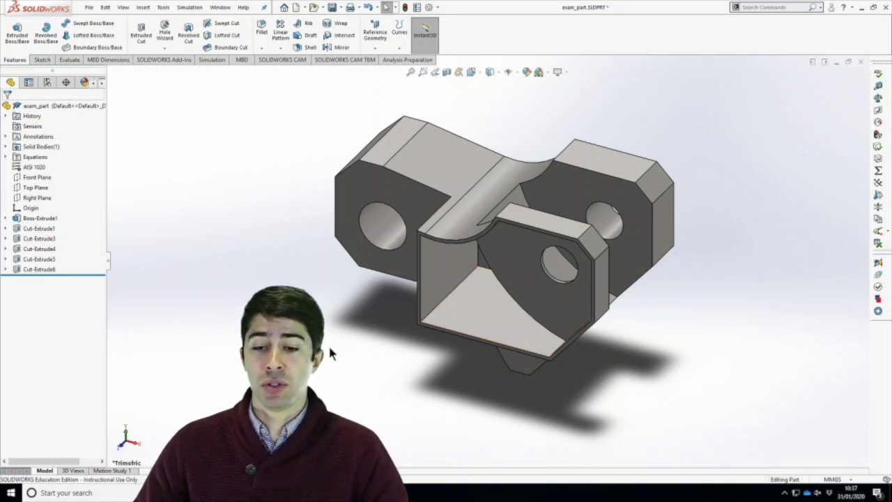
pyautogui.moveTo(278, 363); pyautogui.dragTo(320, 363, button='right')
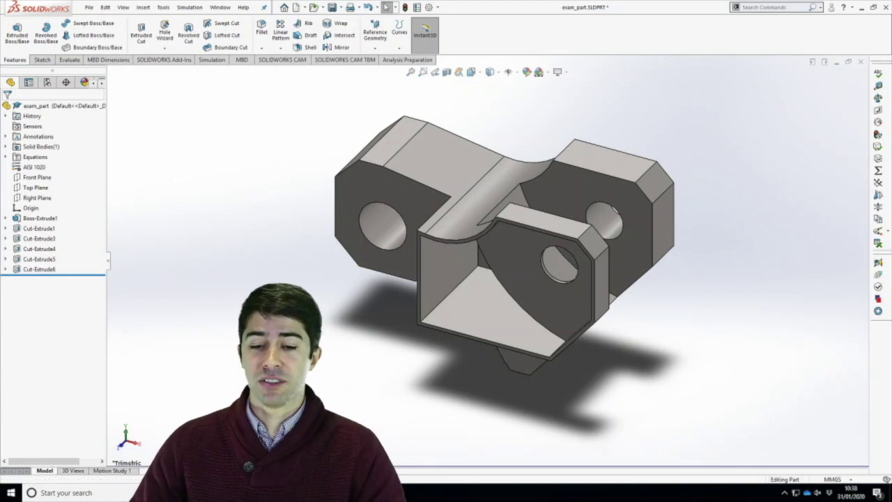